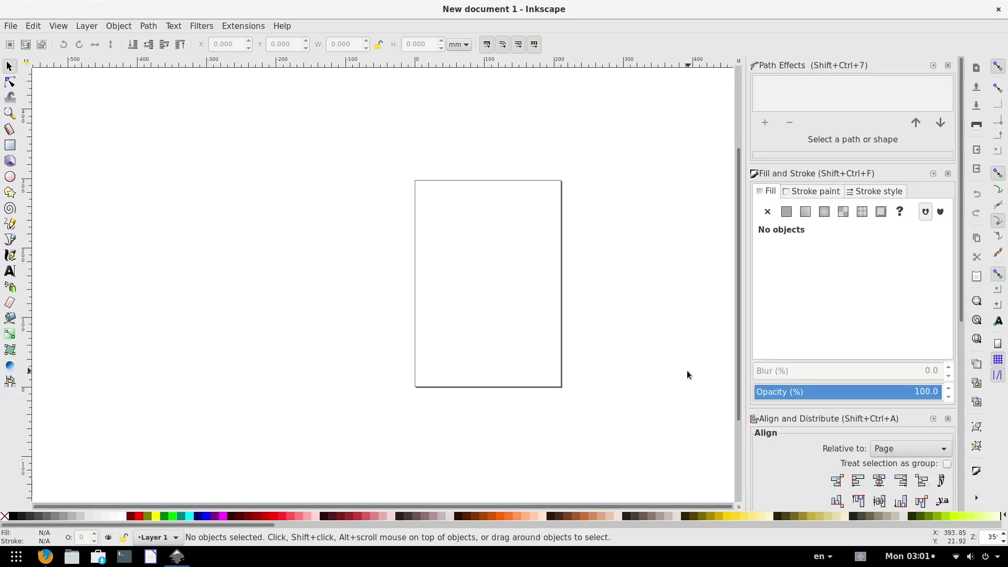
# Type the letter ল as large black text just left of the page.
pyautogui.click(11, 27)
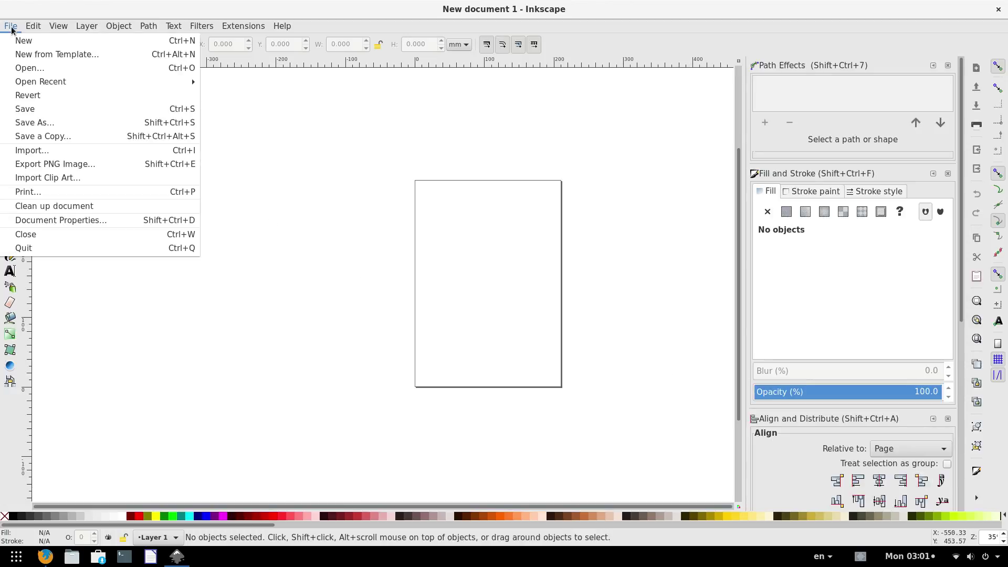
pyautogui.click(11, 29)
pyautogui.click(9, 271)
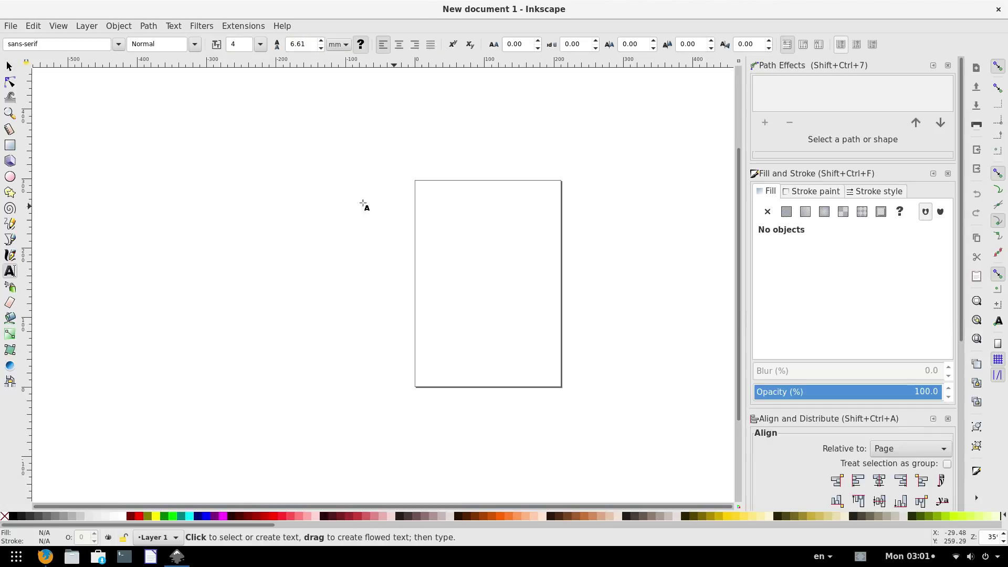
pyautogui.click(331, 210)
pyautogui.scroll(3, 367, 229)
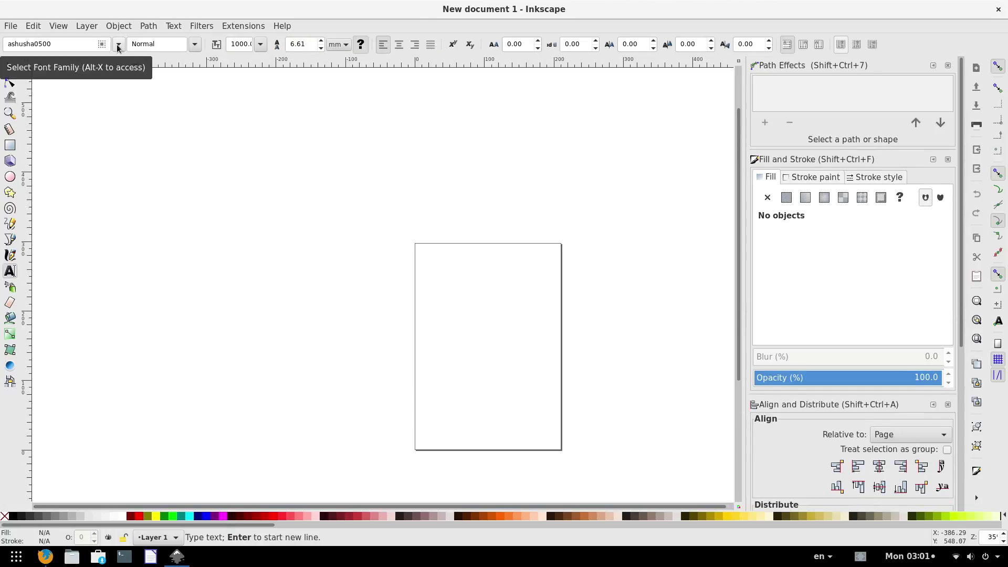
pyautogui.write('n')
pyautogui.press('BackSpace')
pyautogui.write('ল')
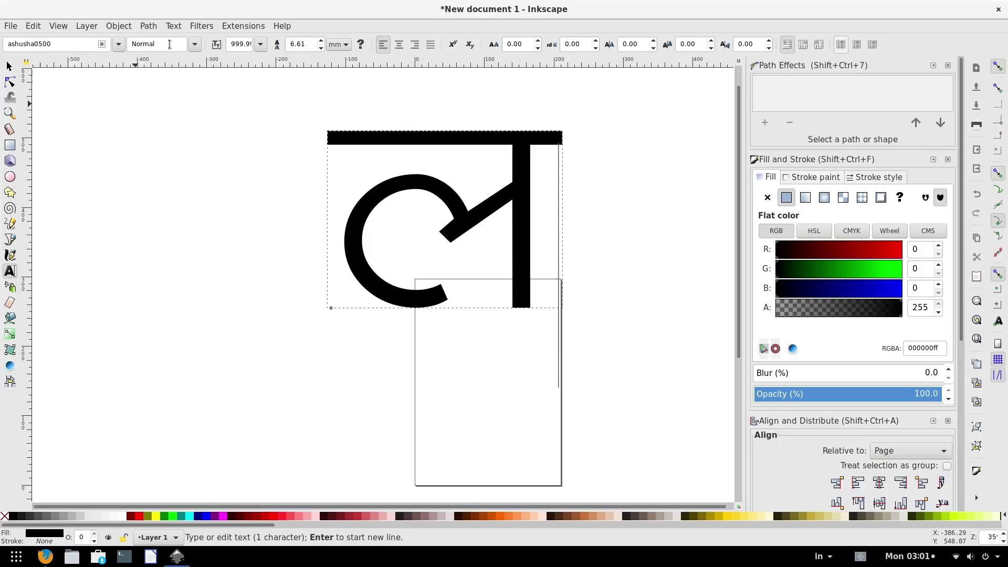
# Move the letter left of the page, set its opacity to 50%, and deselect it.
pyautogui.click(9, 65)
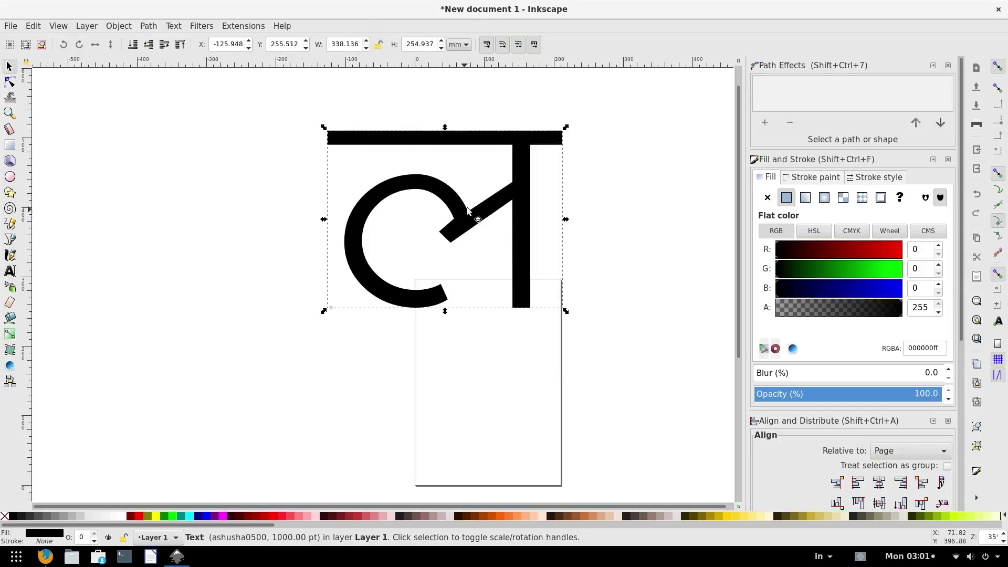
pyautogui.moveTo(467, 227); pyautogui.dragTo(305, 312)
pyautogui.write('50')
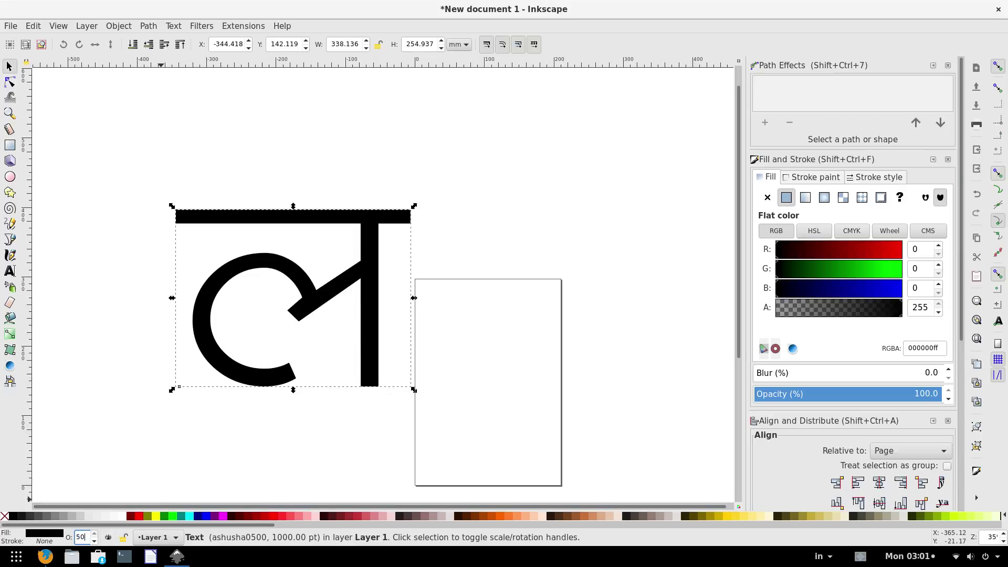
pyautogui.press('Return')
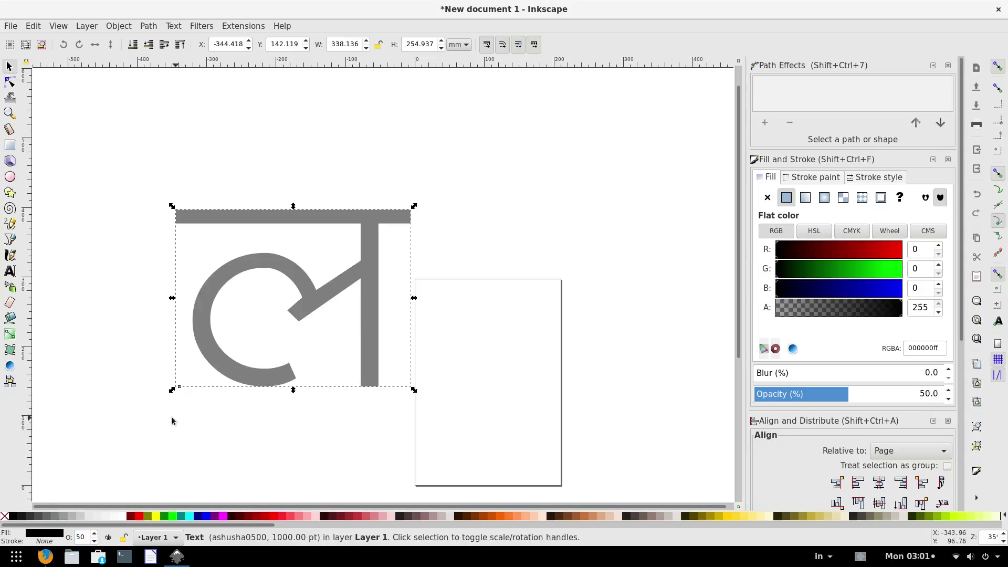
pyautogui.click(120, 378)
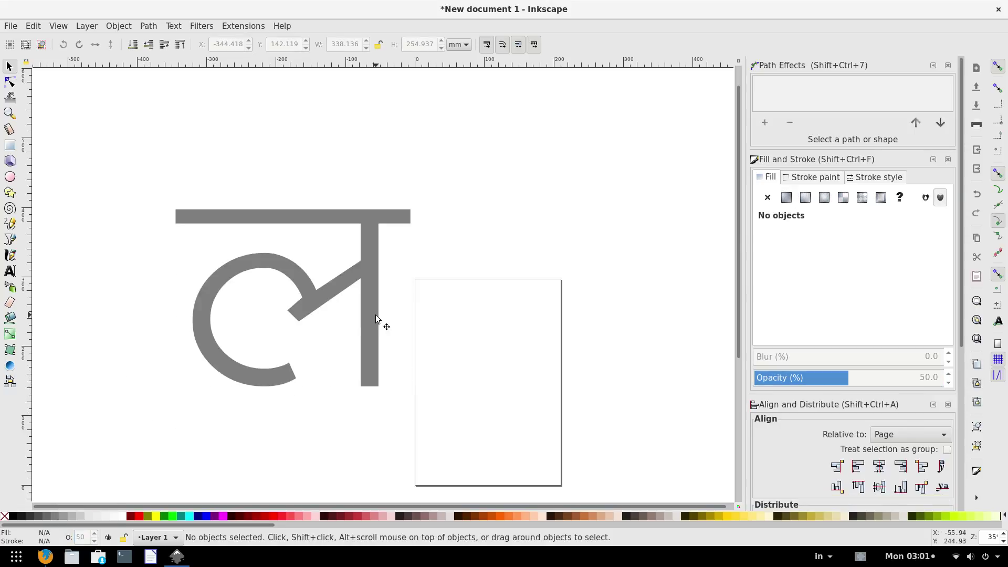
# Select the letter and apply Path > Object to Path.
pyautogui.click(11, 240)
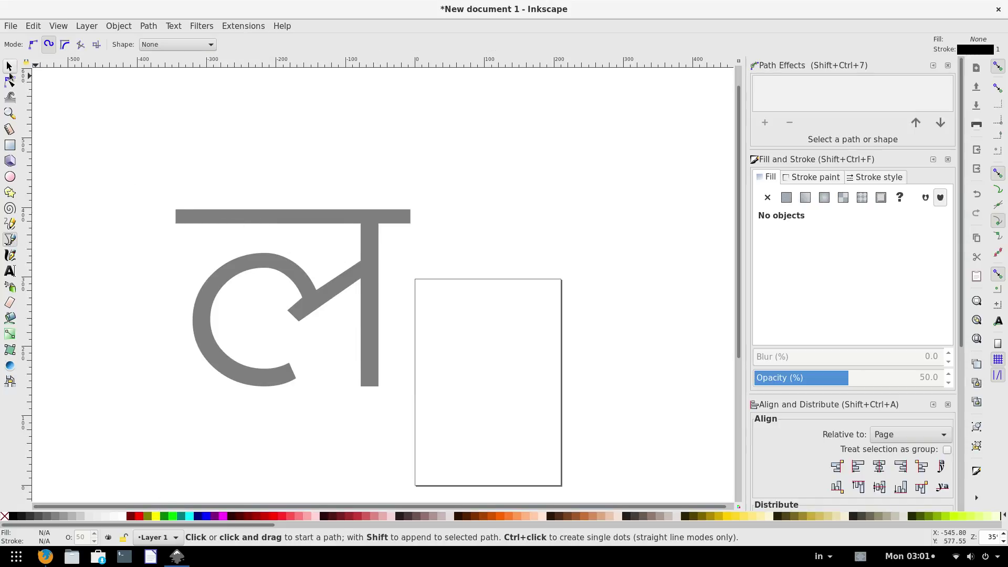
pyautogui.click(9, 66)
pyautogui.click(289, 216)
pyautogui.click(149, 25)
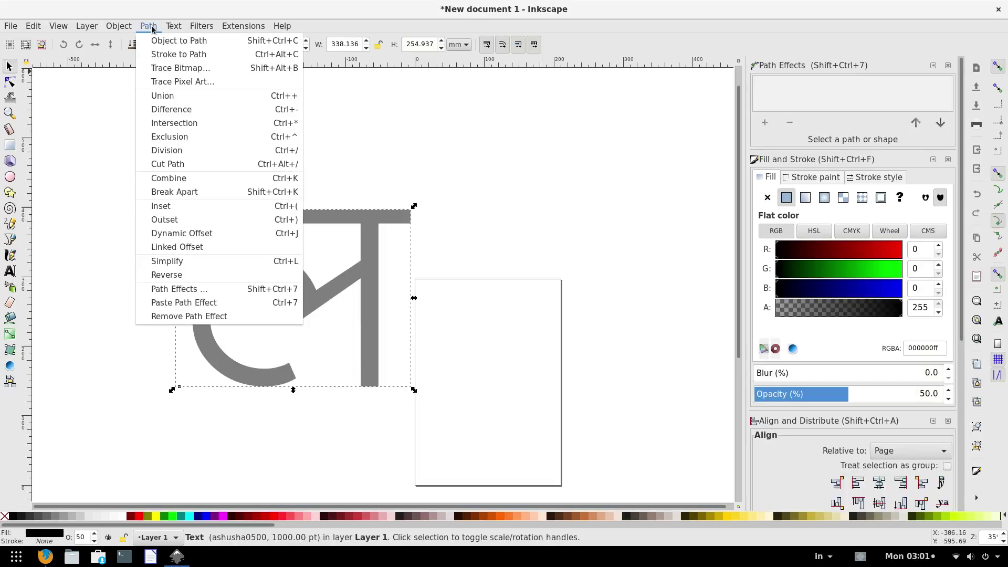
pyautogui.click(218, 42)
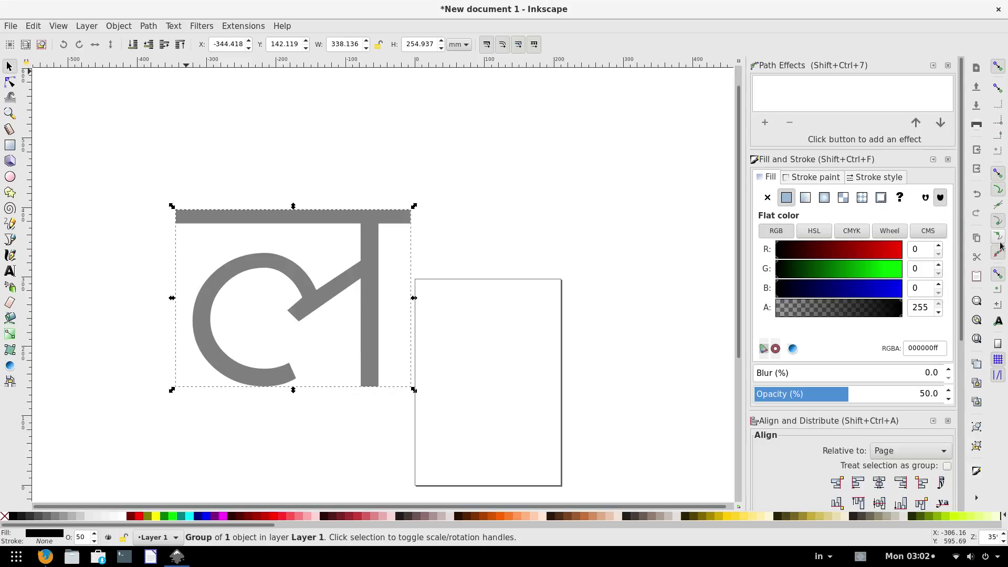
# Draw a Spiro centerline across the top bar from its right end to its left end.
pyautogui.click(10, 240)
pyautogui.keyDown('ctrl'); pyautogui.scroll(3, 404, 226); pyautogui.keyUp('ctrl')
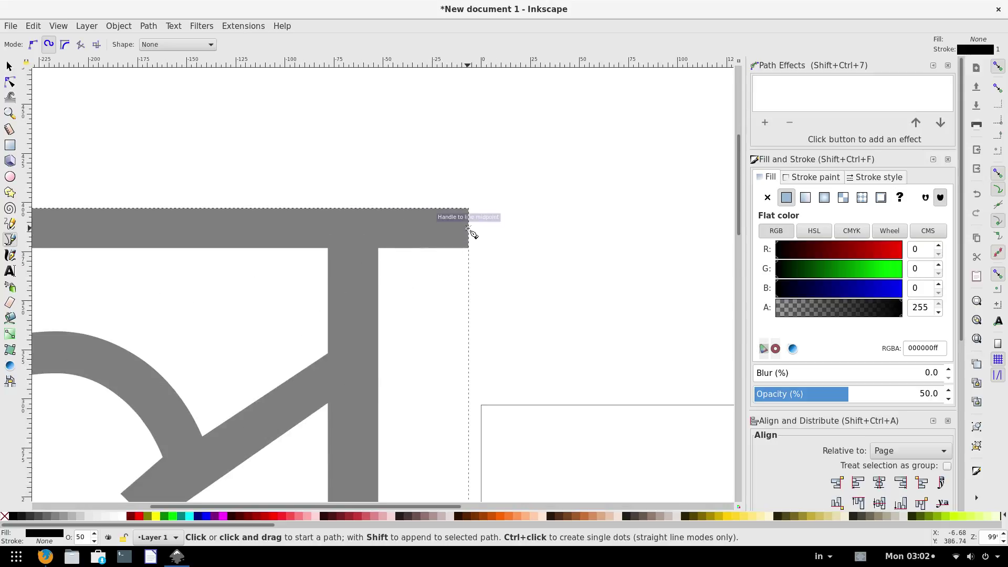
pyautogui.click(469, 228)
pyautogui.keyDown('ctrl'); pyautogui.scroll(-4, 112, 228); pyautogui.keyUp('ctrl')
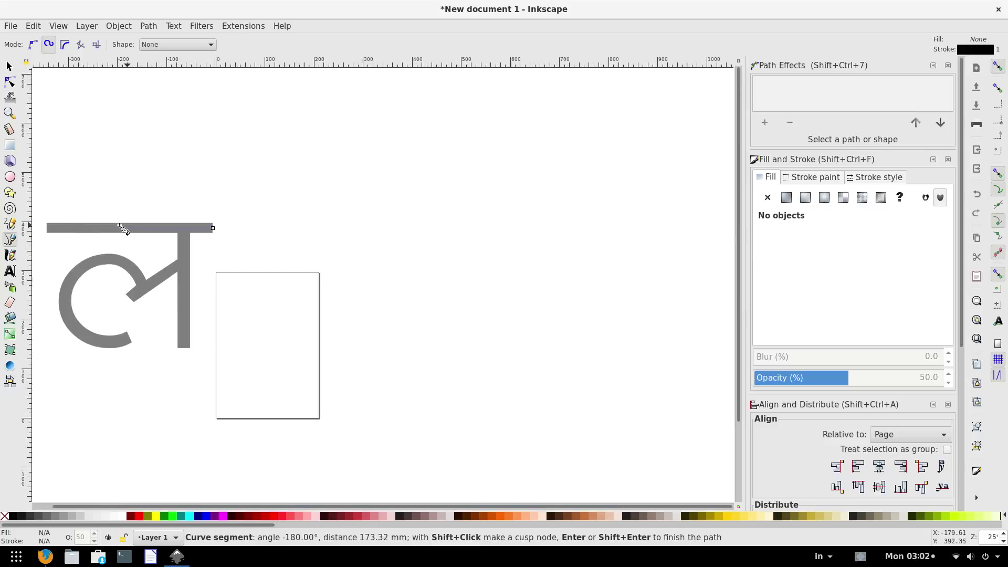
pyautogui.keyDown('ctrl'); pyautogui.scroll(1, 49, 226); pyautogui.keyUp('ctrl')
pyautogui.keyDown('ctrl'); pyautogui.scroll(1, 47, 235); pyautogui.keyUp('ctrl')
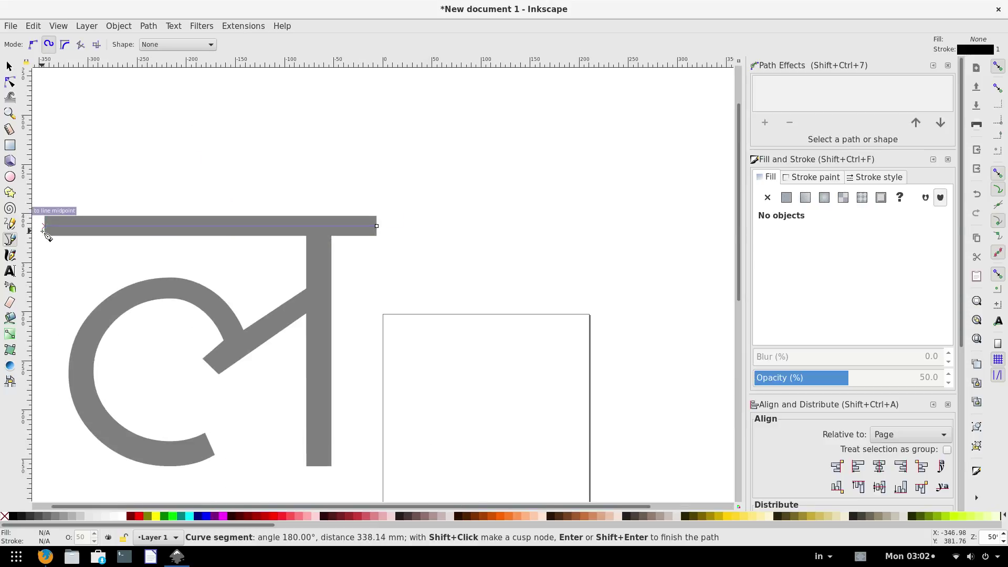
pyautogui.keyDown('ctrl'); pyautogui.scroll(2, 47, 235); pyautogui.keyUp('ctrl')
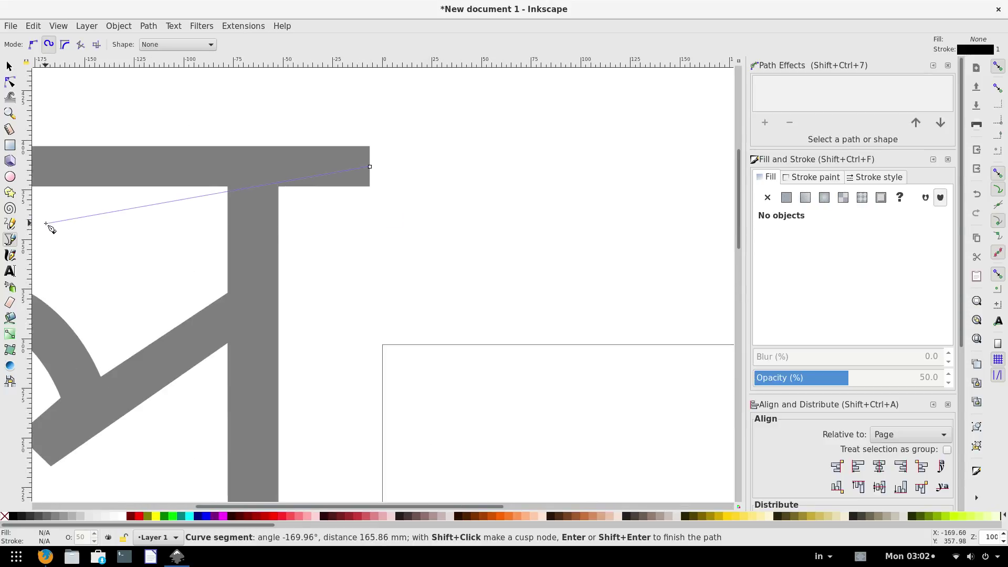
pyautogui.keyDown('ctrl'); pyautogui.scroll(-2, 49, 225); pyautogui.keyUp('ctrl')
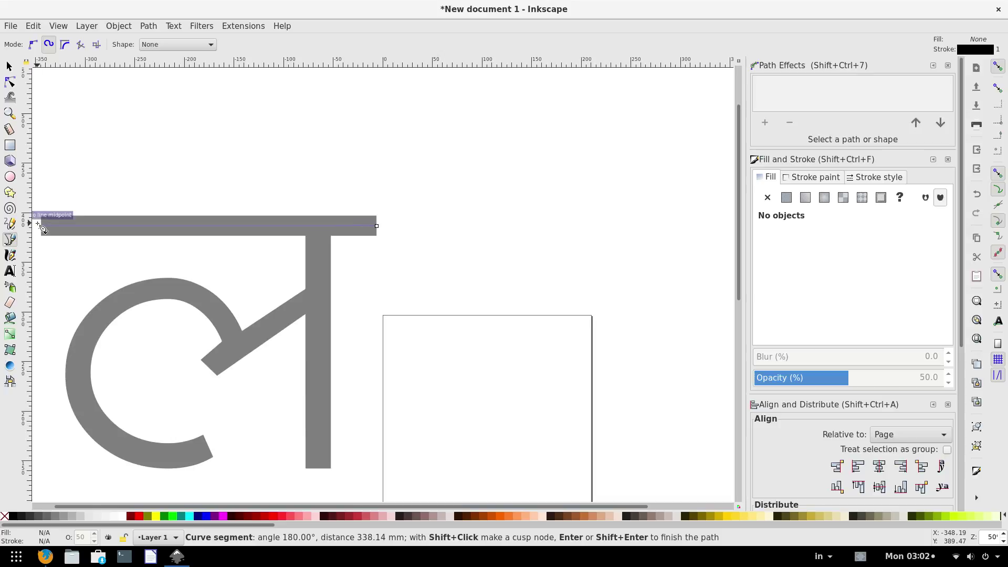
pyautogui.click(41, 227)
pyautogui.press('Return')
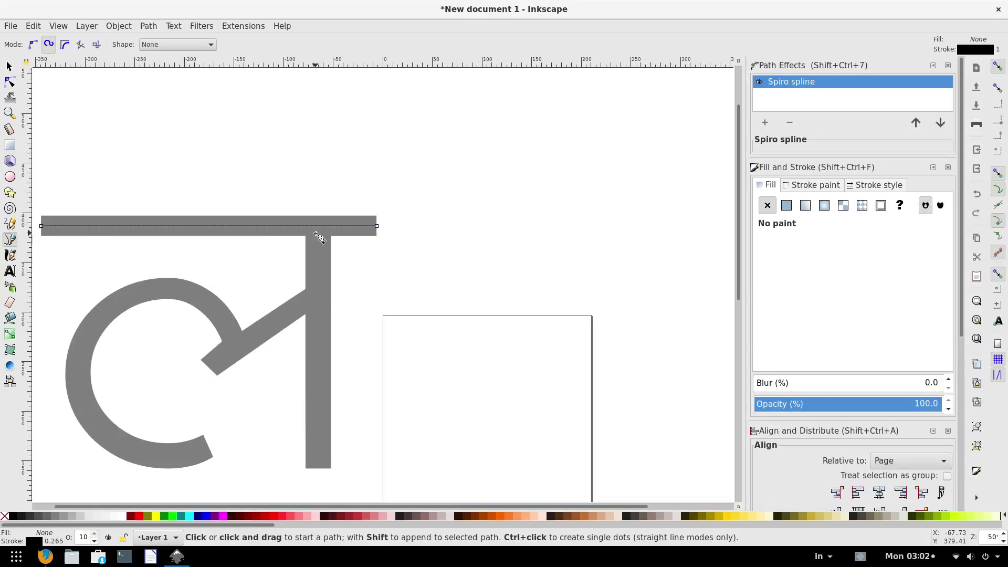
# Draw a centerline up the vertical stem from its bottom to the top bar.
pyautogui.click(318, 469)
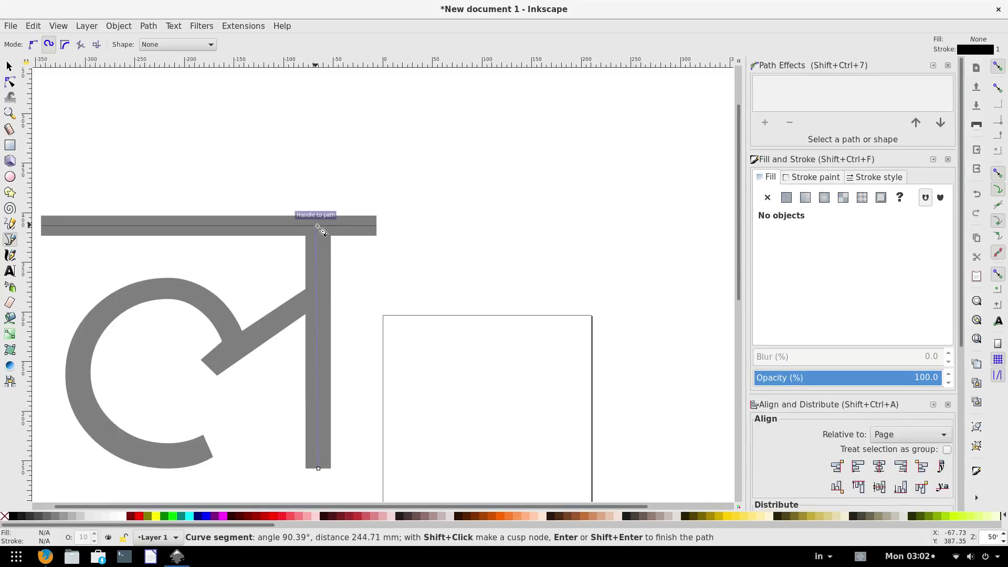
pyautogui.scroll(1, 323, 225)
pyautogui.scroll(2, 318, 231)
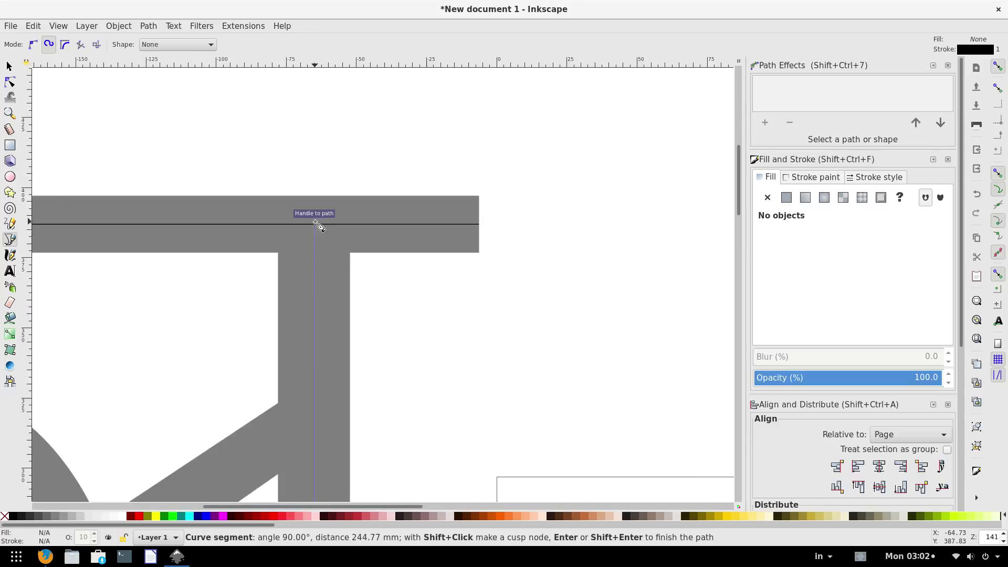
pyautogui.click(315, 224)
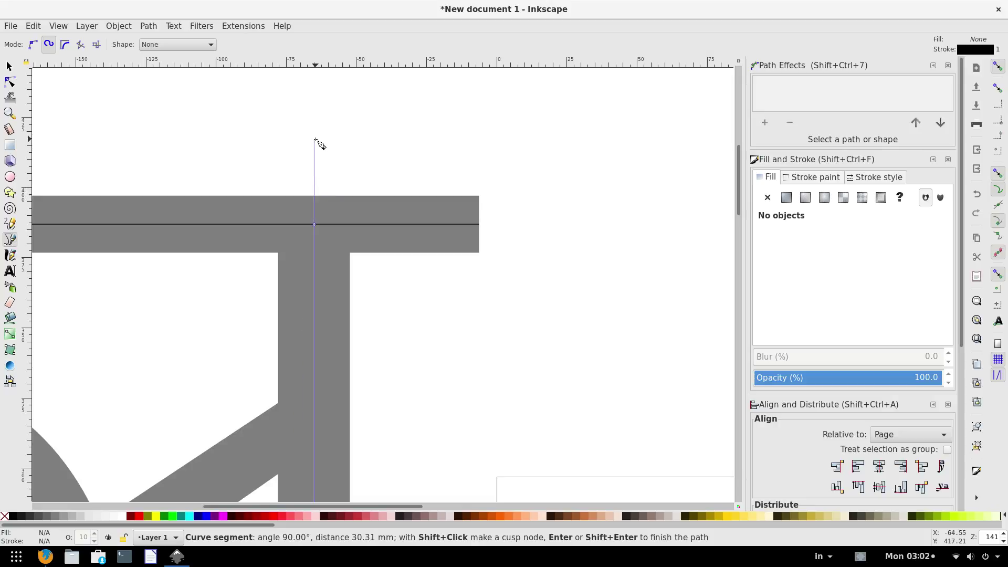
pyautogui.press('Return')
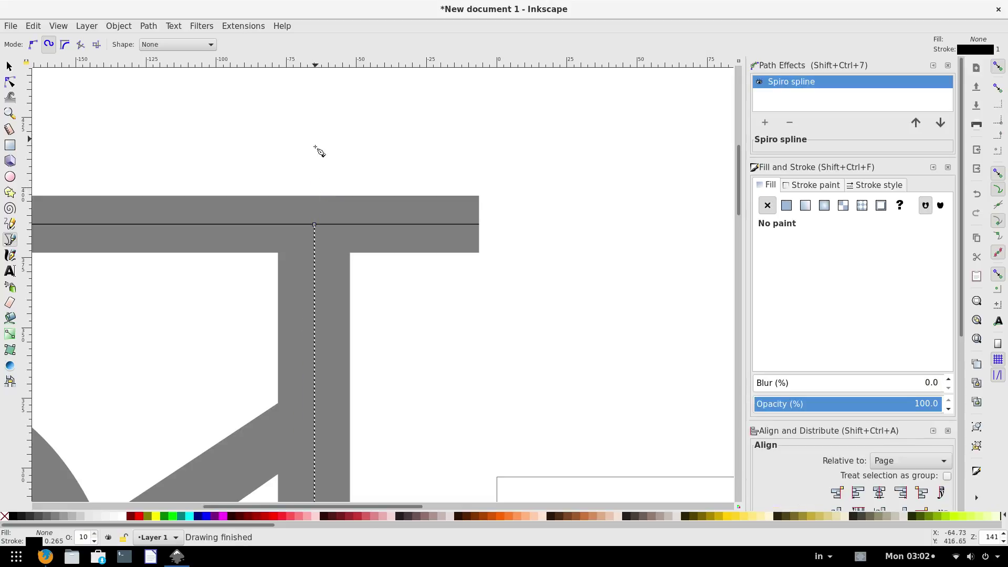
pyautogui.scroll(-5, 315, 173)
pyautogui.scroll(-3, 315, 214)
pyautogui.scroll(1, 262, 252)
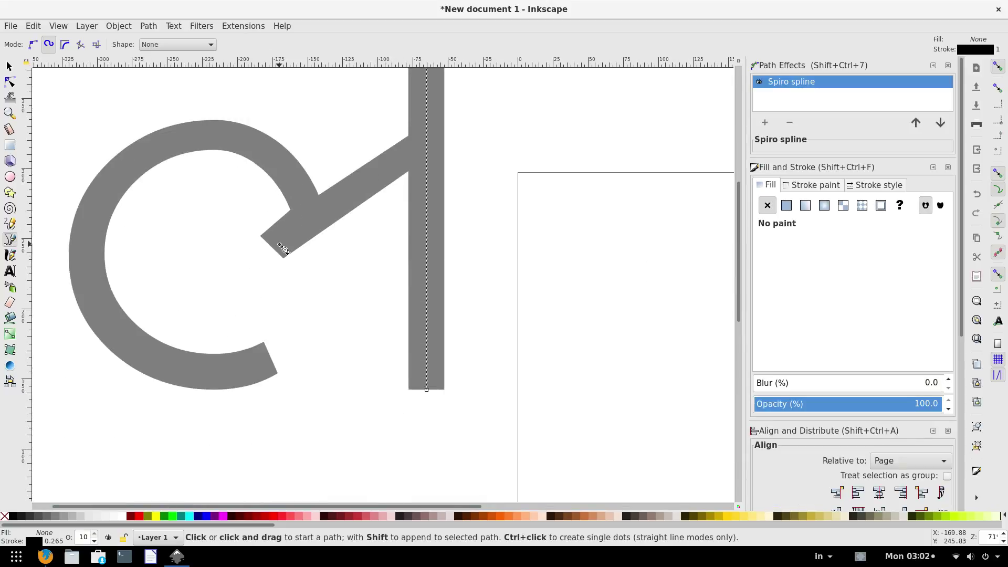
pyautogui.click(272, 248)
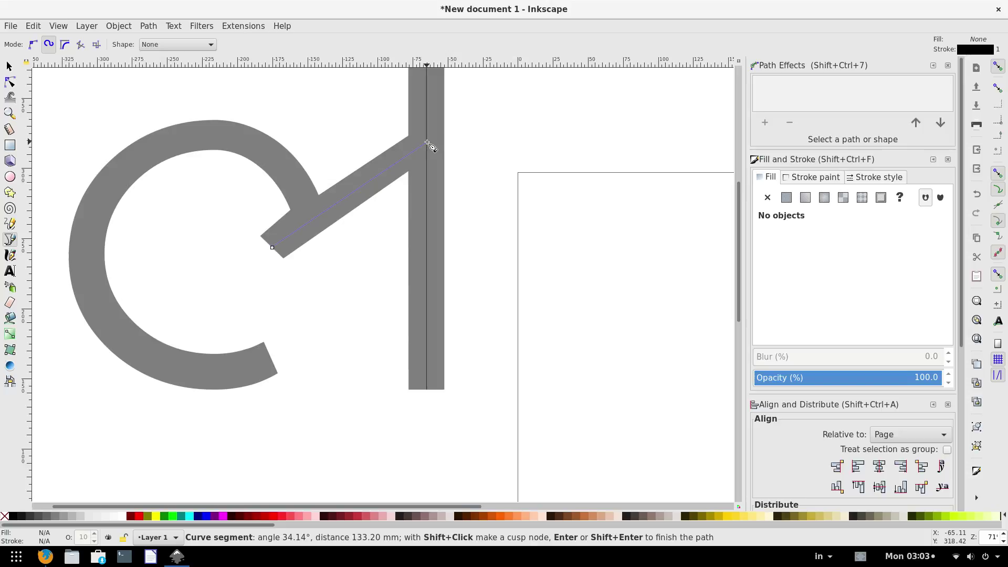
pyautogui.scroll(2, 429, 145)
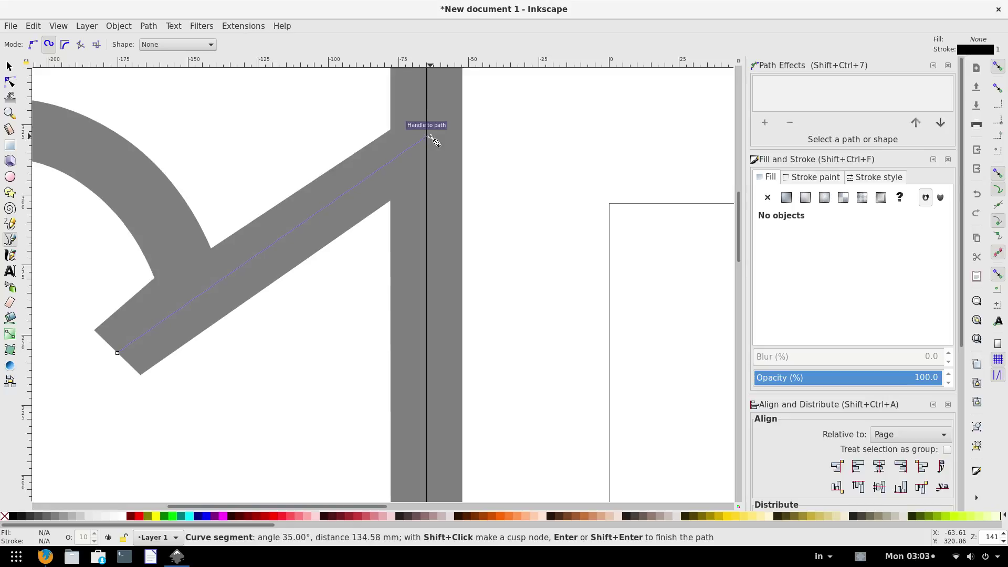
pyautogui.press('Escape')
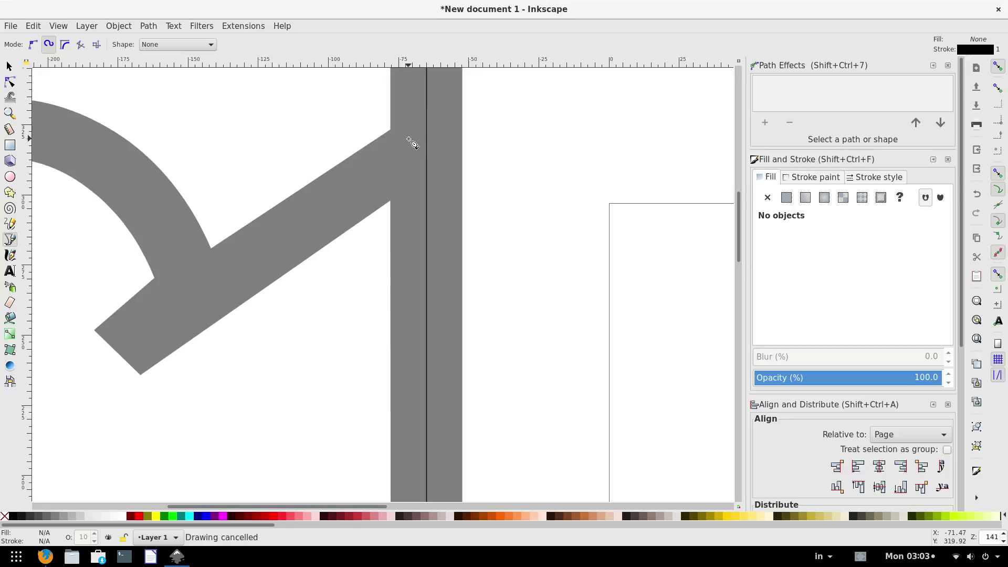
# Start a straight-line zigzag at the arm's lower corner, zigzagging across its end.
pyautogui.click(140, 375)
pyautogui.click(132, 342)
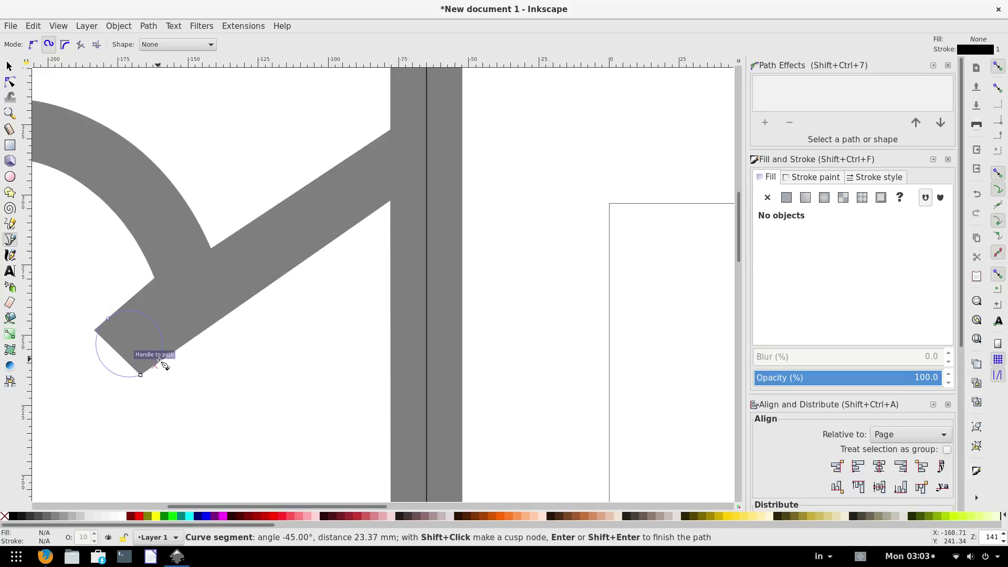
pyautogui.click(32, 44)
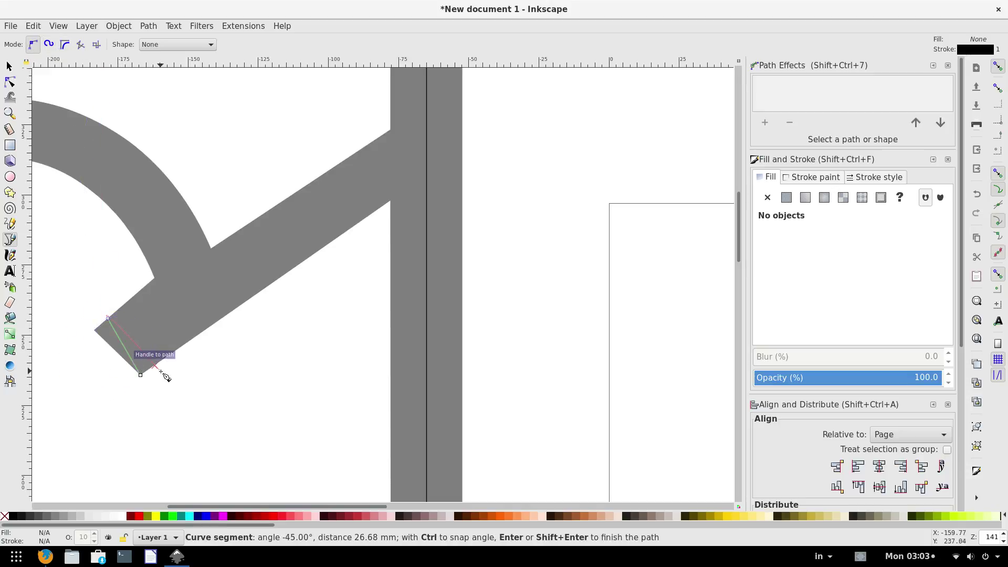
pyautogui.press('Escape')
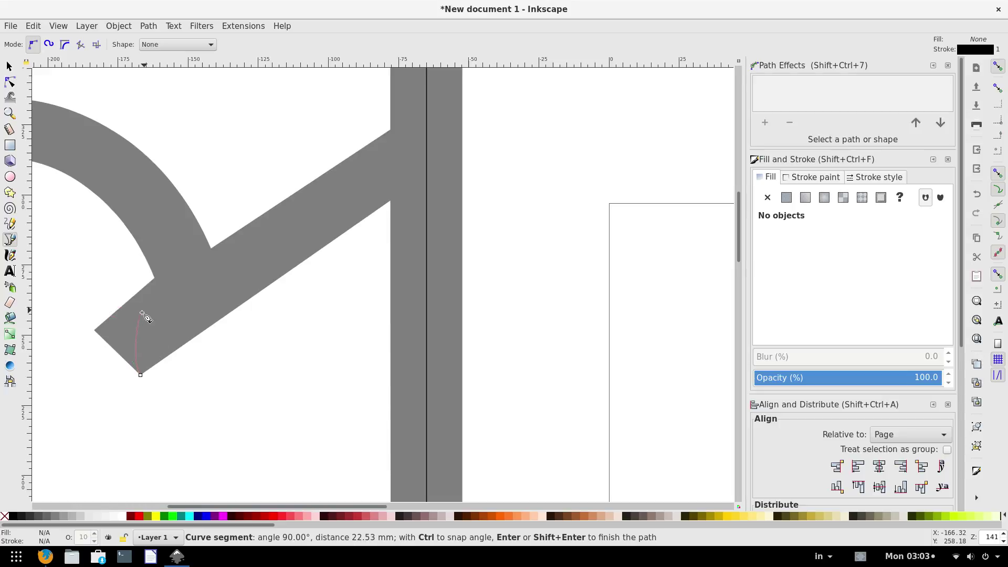
pyautogui.click(140, 375)
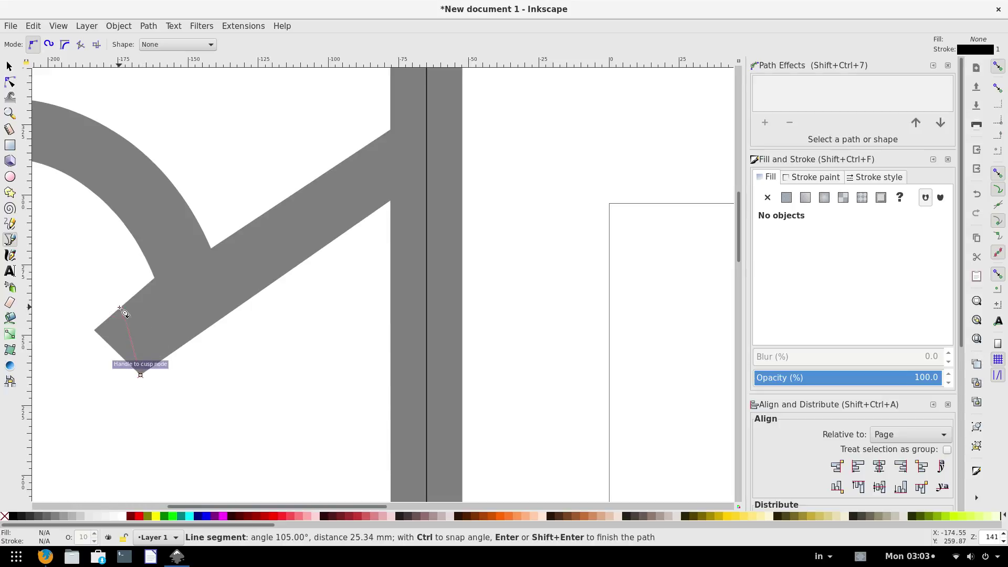
pyautogui.click(123, 307)
pyautogui.click(172, 351)
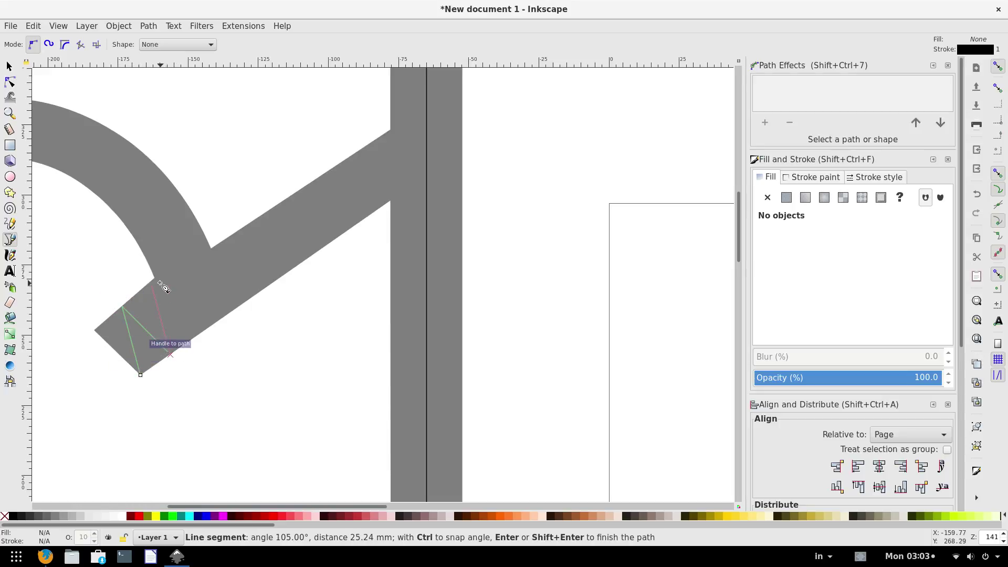
pyautogui.click(151, 282)
pyautogui.click(203, 332)
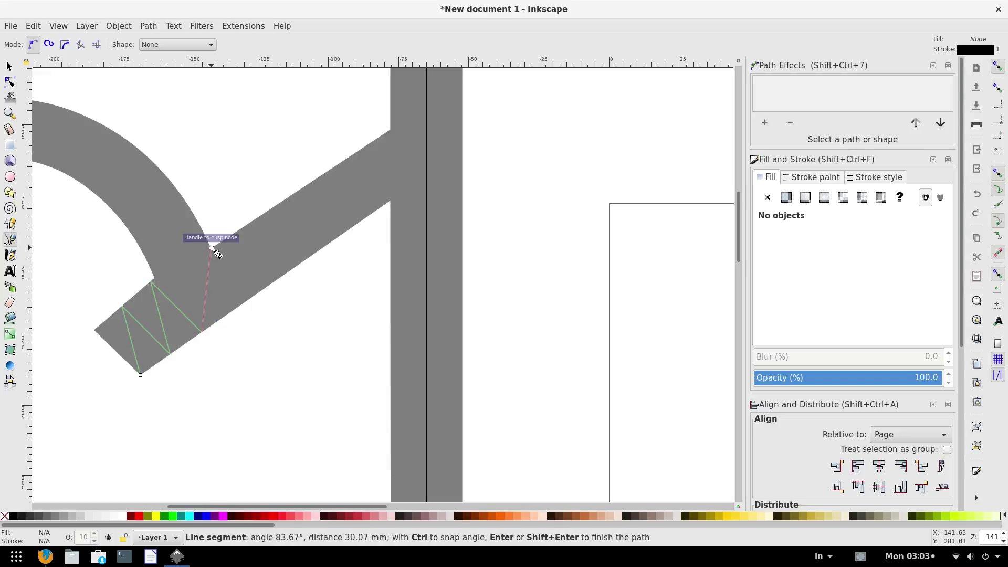
# Continue the zigzag along the diagonal bar and finish it at the stem's edge.
pyautogui.click(211, 249)
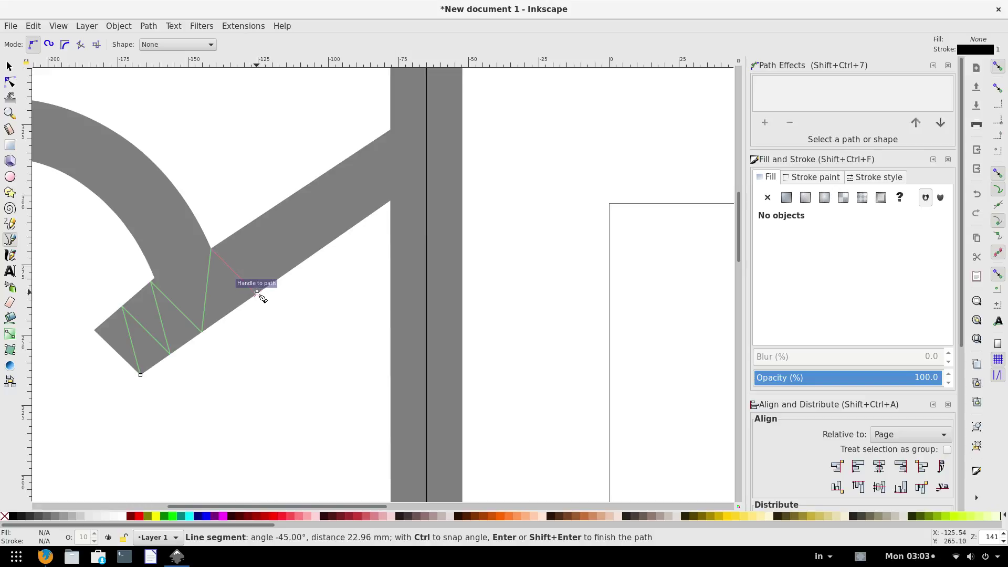
pyautogui.click(256, 294)
pyautogui.click(240, 229)
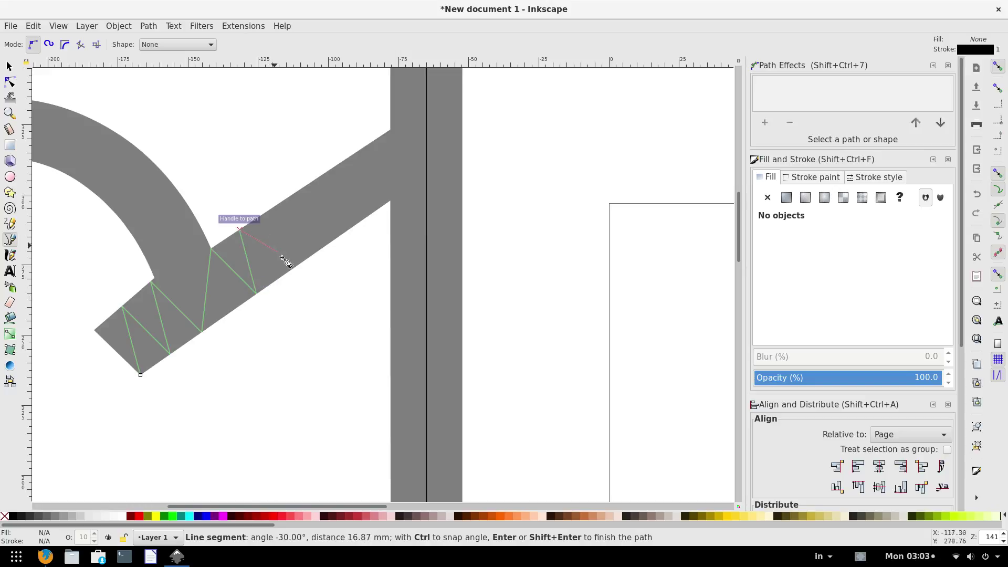
pyautogui.click(284, 273)
pyautogui.click(284, 201)
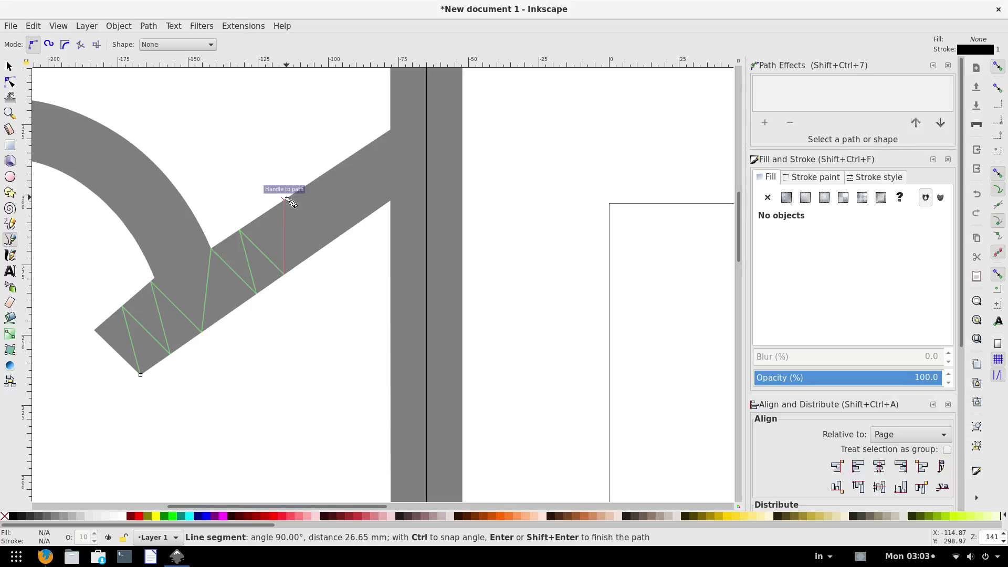
pyautogui.click(329, 244)
pyautogui.click(328, 171)
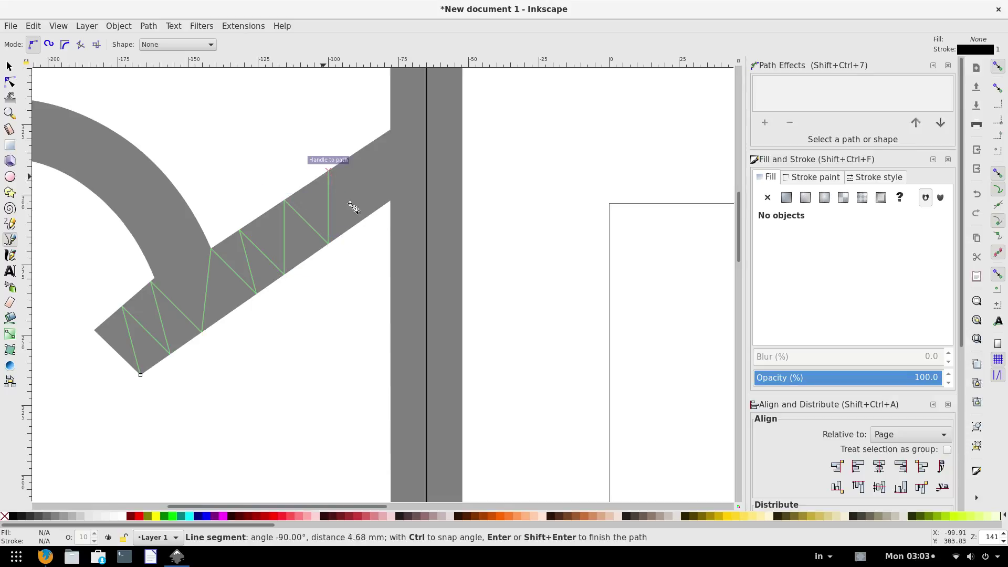
pyautogui.click(371, 214)
pyautogui.click(371, 150)
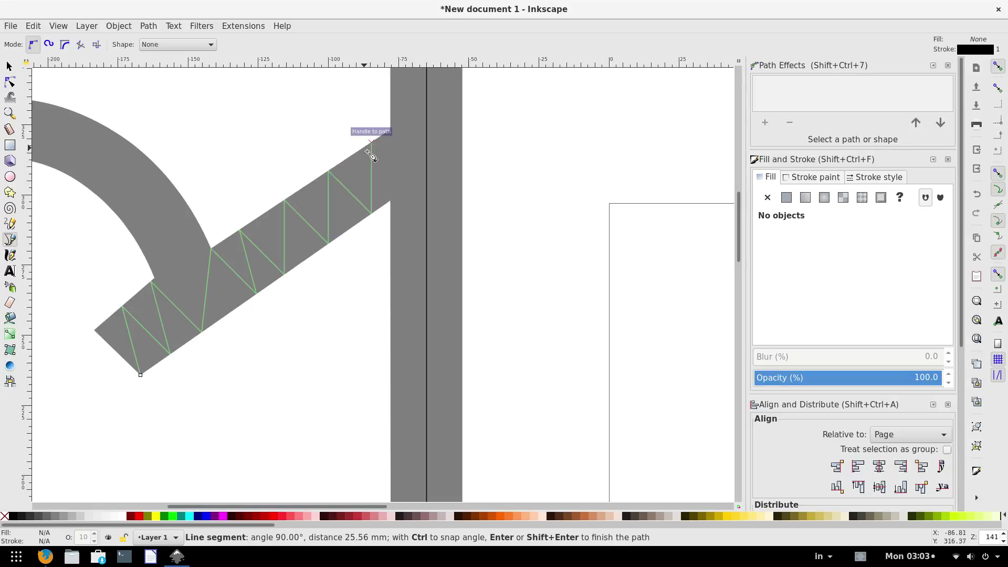
pyautogui.click(389, 203)
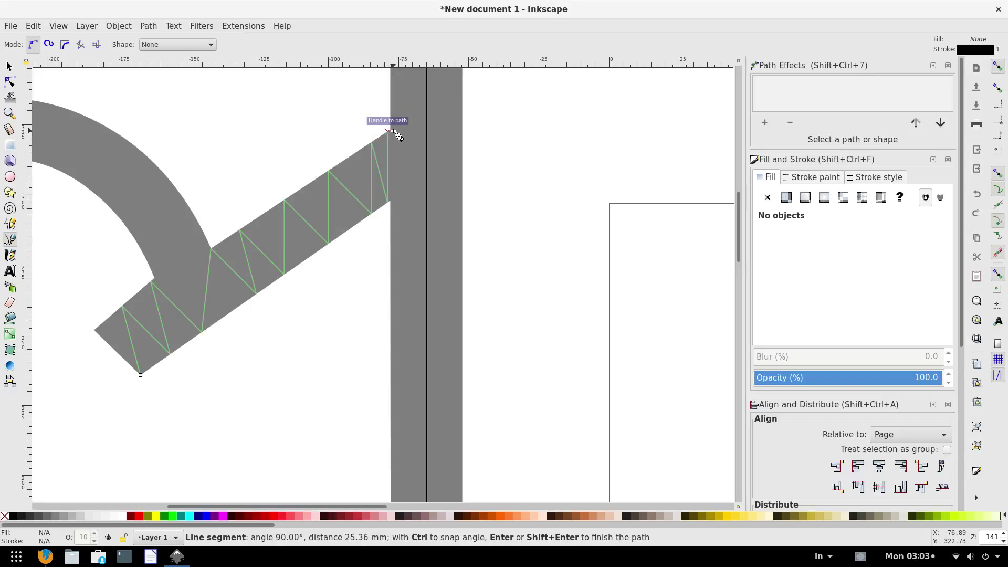
pyautogui.doubleClick(389, 131)
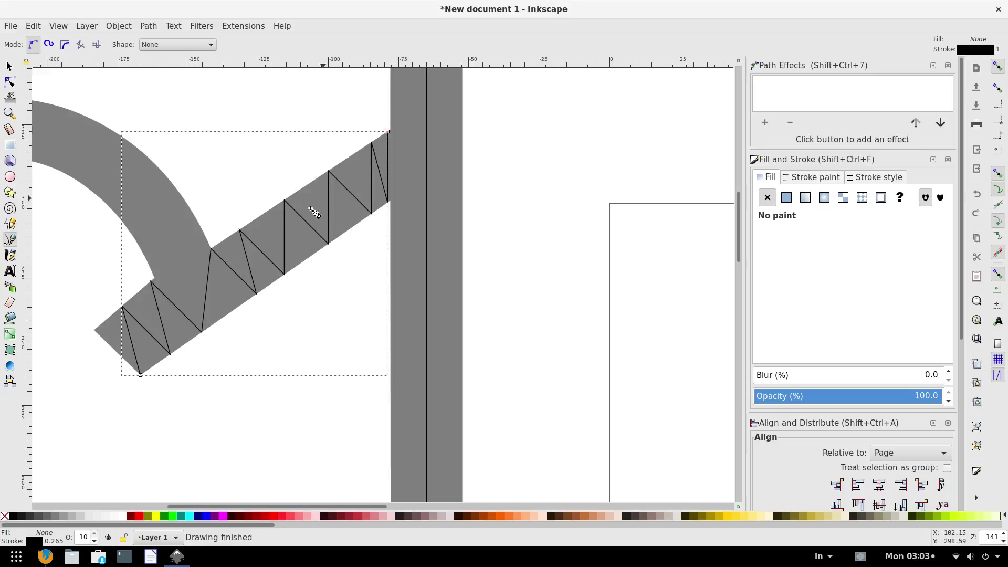
# Draw one straight centreline from the diagonal bar's lower end into the stem.
pyautogui.click(117, 353)
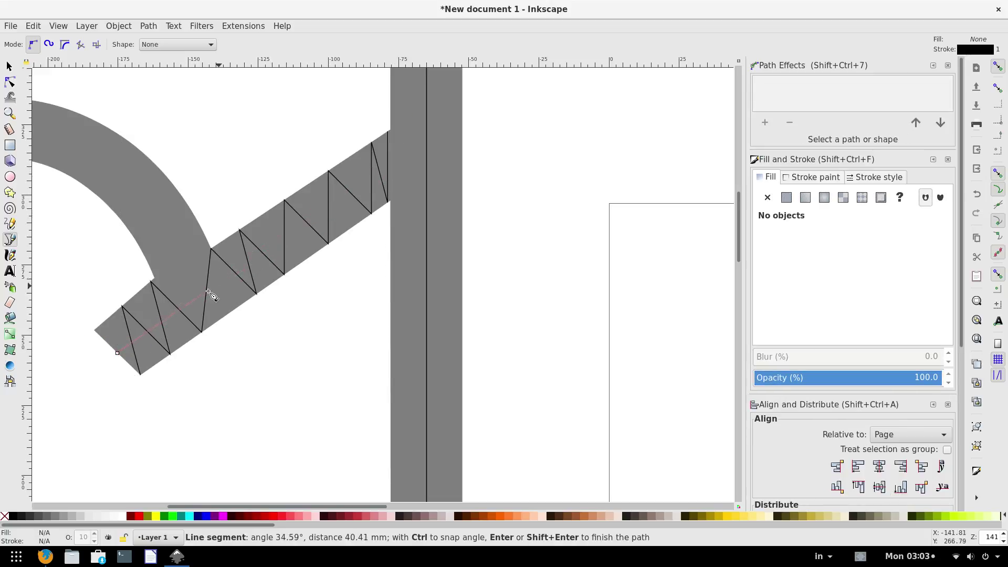
pyautogui.click(161, 323)
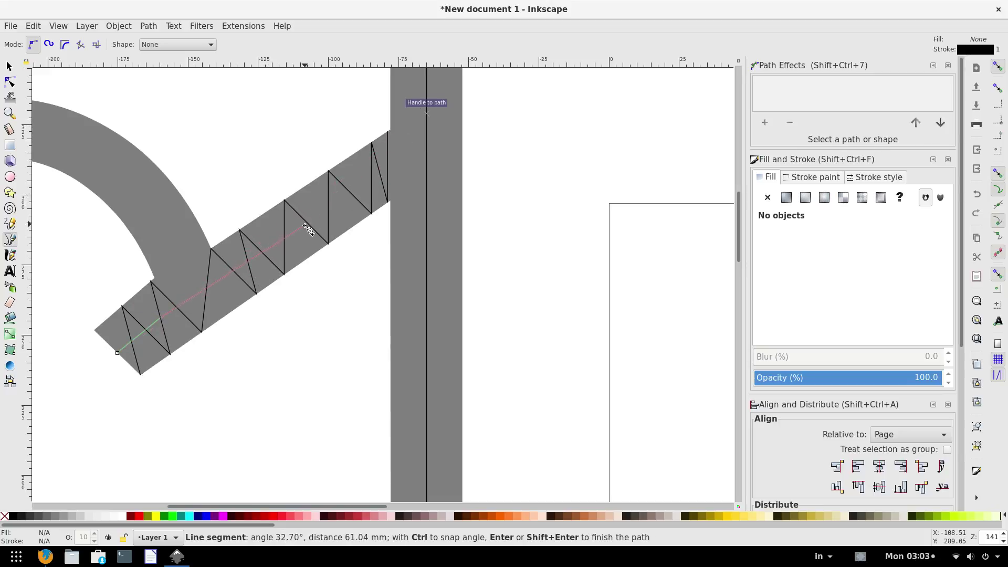
pyautogui.press('BackSpace')
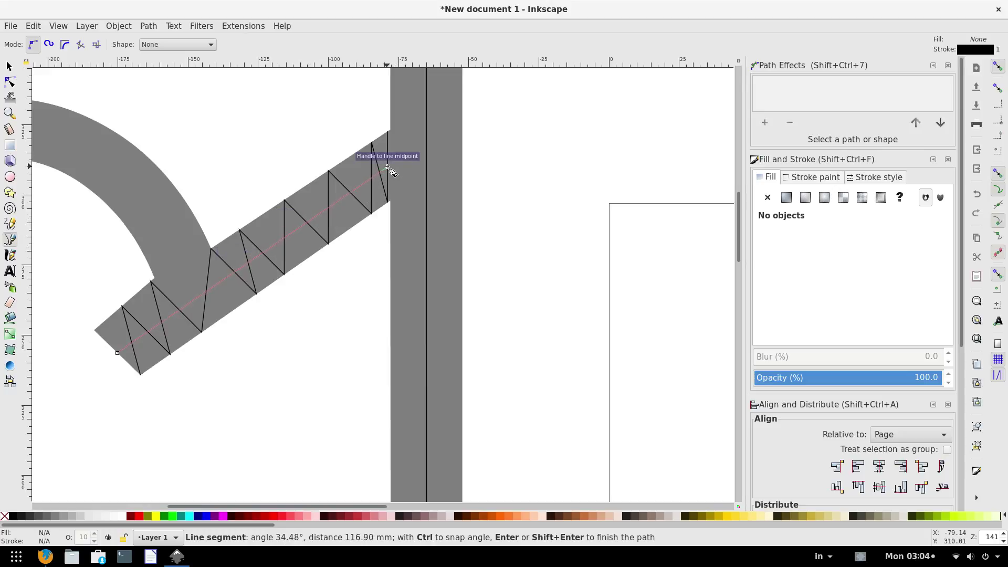
pyautogui.click(388, 167)
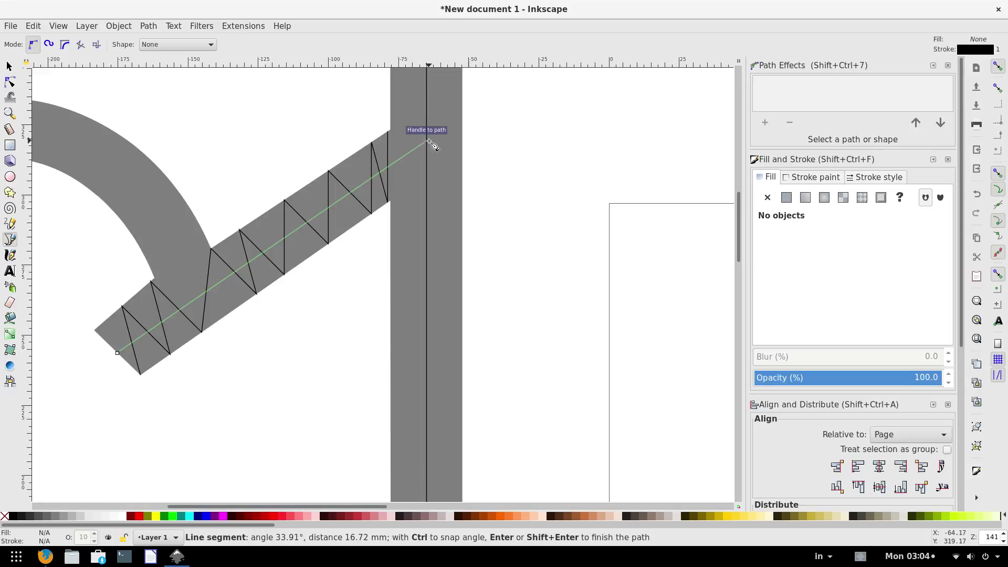
pyautogui.press('Return')
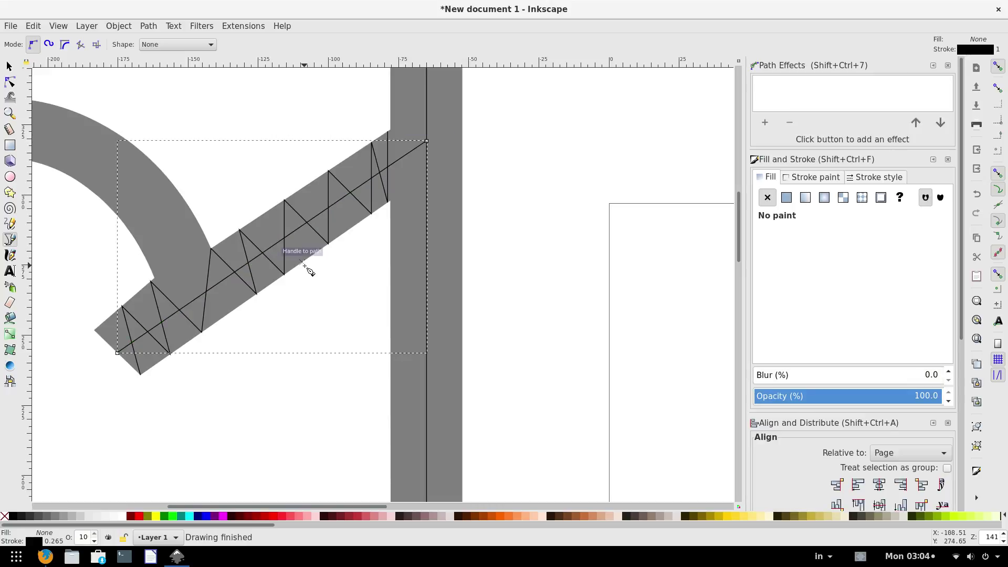
pyautogui.scroll(-2, 303, 270)
# Start a zigzag where the curve meets the bar and run it up the curved arm.
pyautogui.scroll(2, 187, 285)
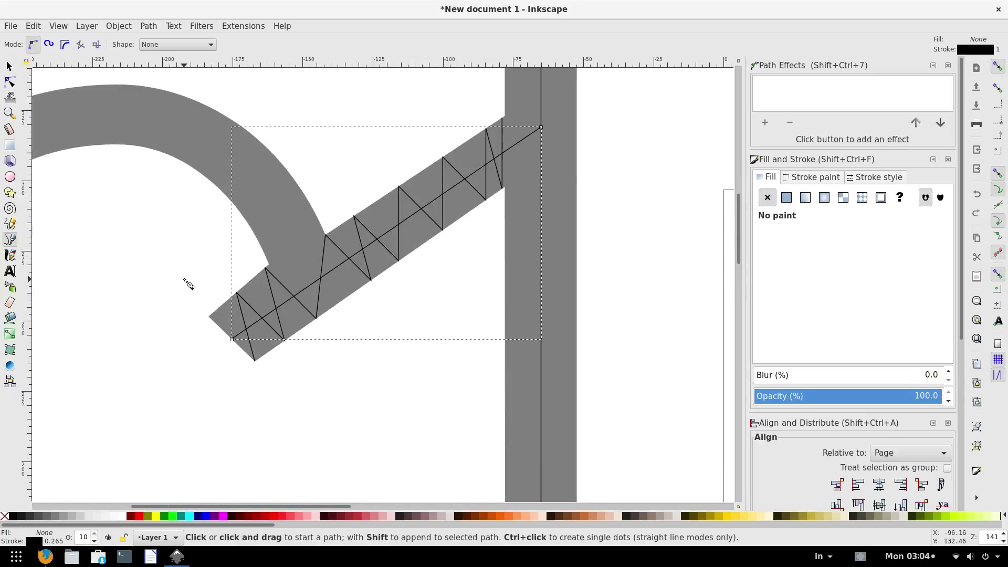
pyautogui.click(269, 264)
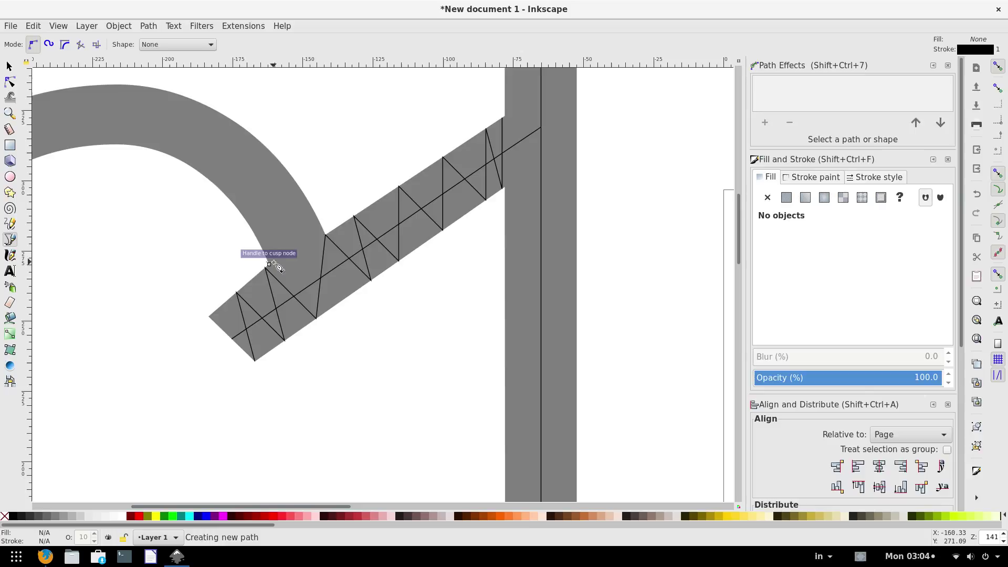
pyautogui.click(315, 213)
pyautogui.click(255, 234)
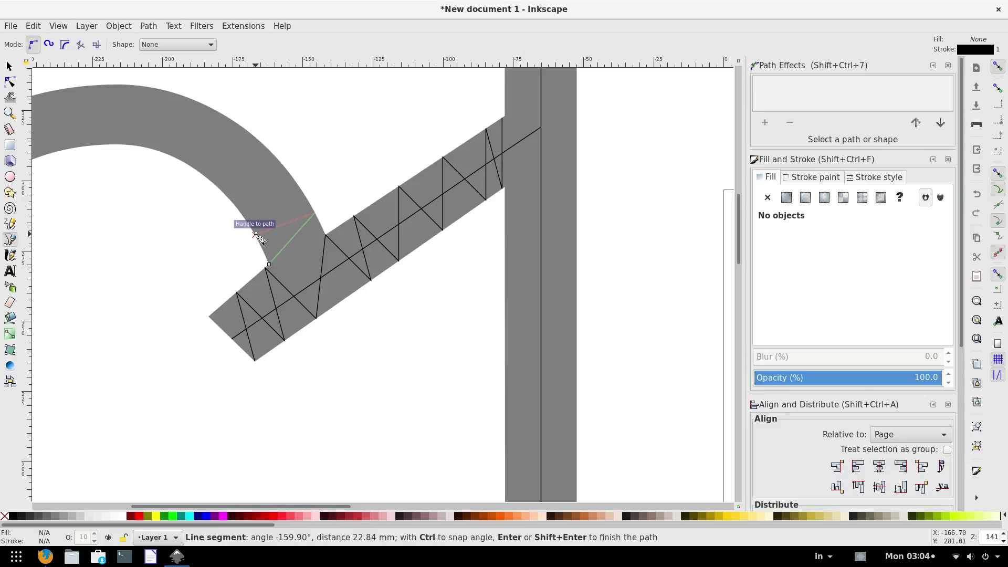
pyautogui.click(297, 188)
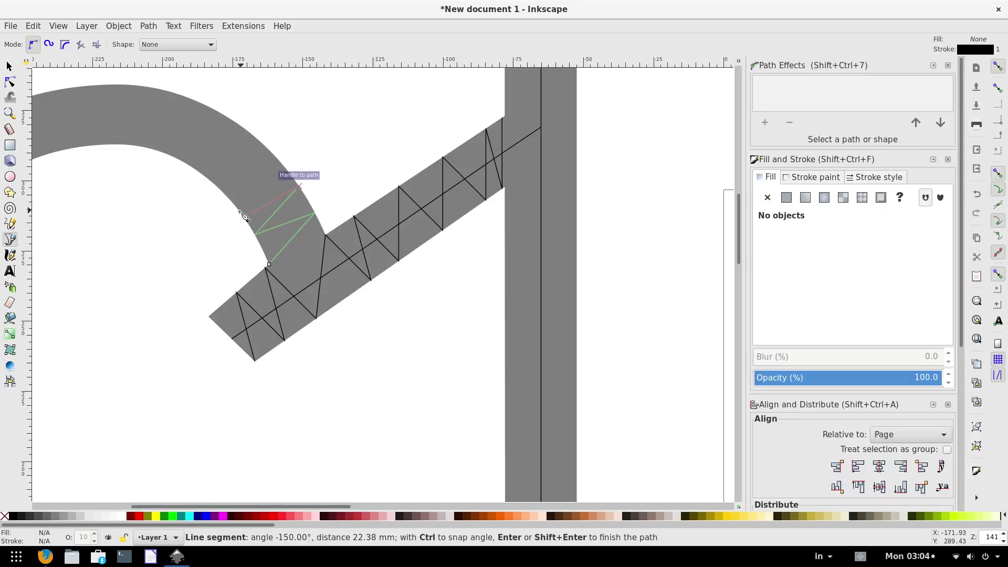
pyautogui.click(244, 215)
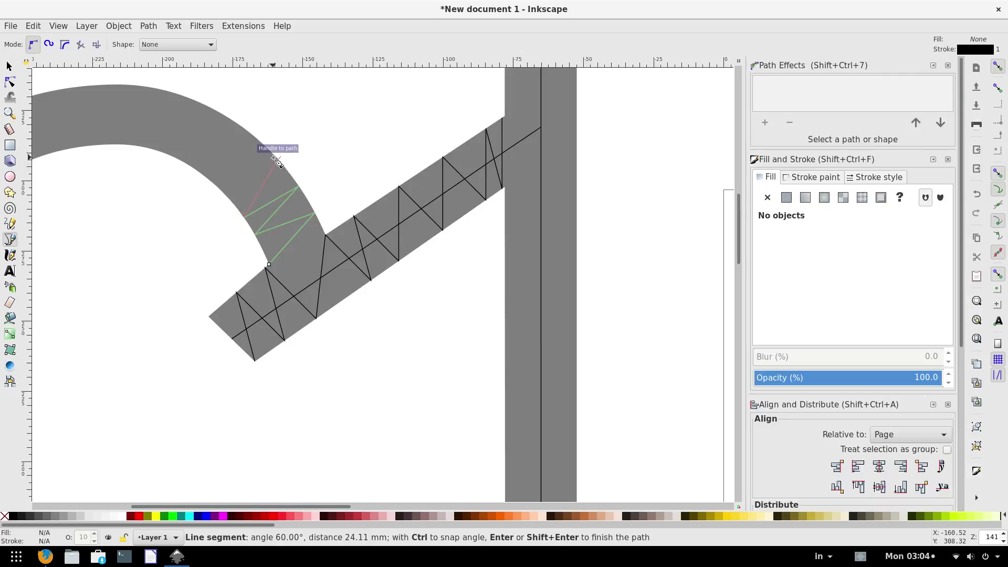
pyautogui.click(277, 160)
pyautogui.click(223, 191)
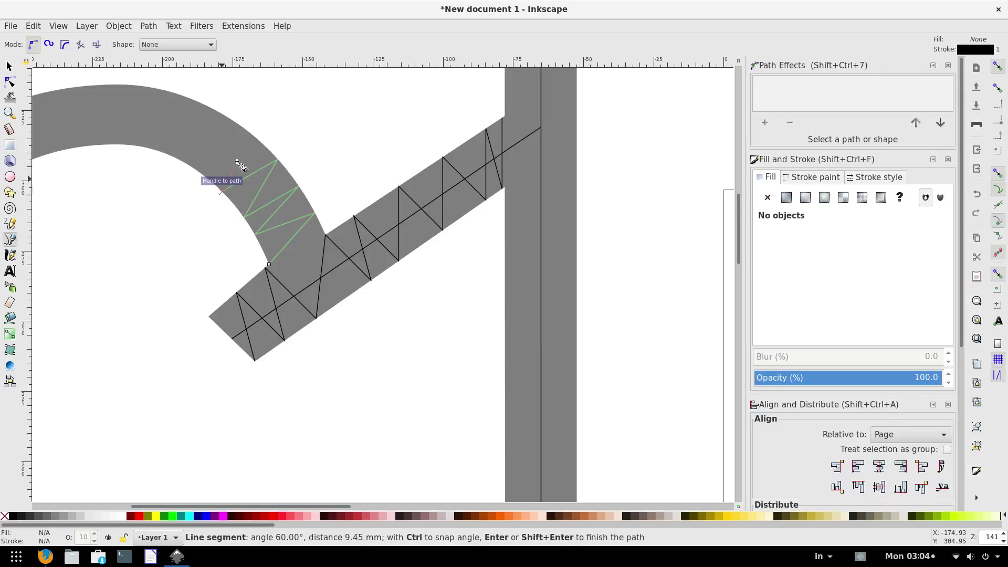
pyautogui.click(255, 136)
# Carry the zigzag over the top of the curve to its far left side.
pyautogui.click(197, 168)
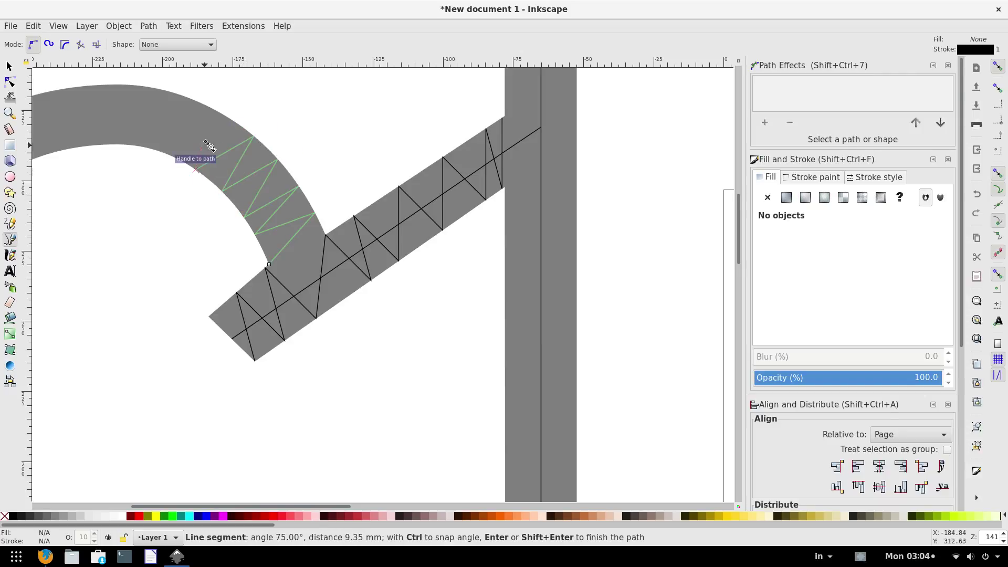
pyautogui.click(218, 111)
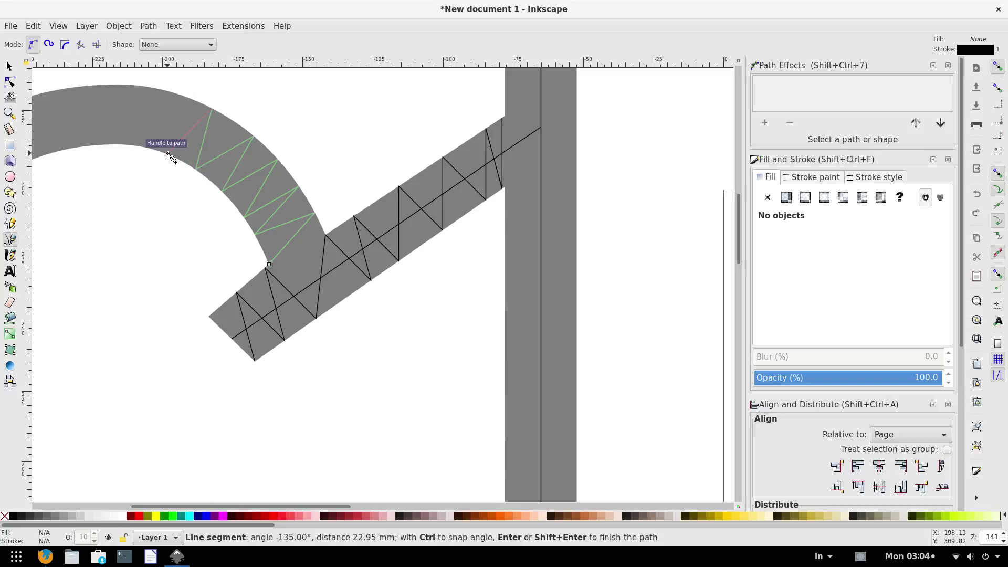
pyautogui.click(168, 153)
pyautogui.click(166, 91)
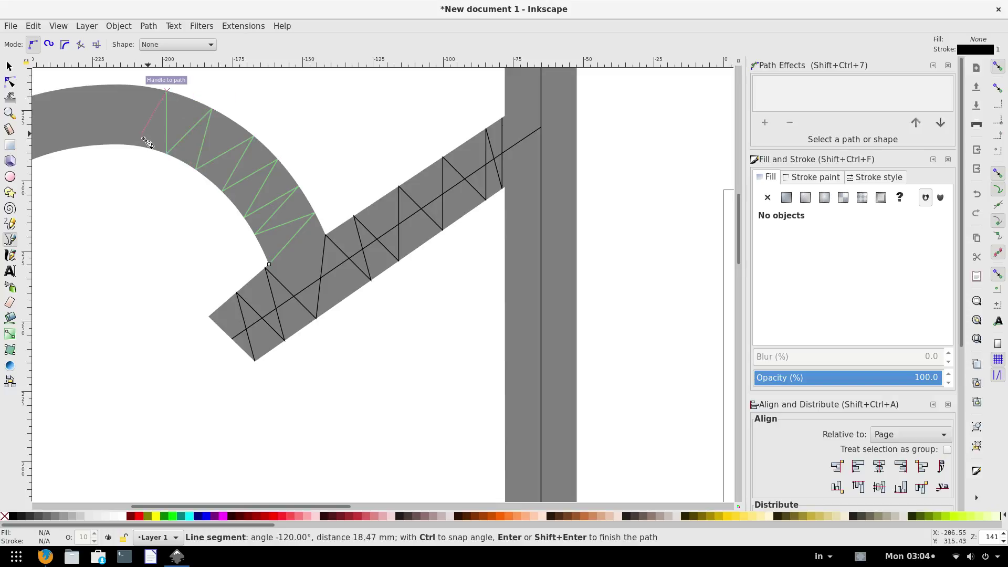
pyautogui.click(135, 145)
pyautogui.click(119, 84)
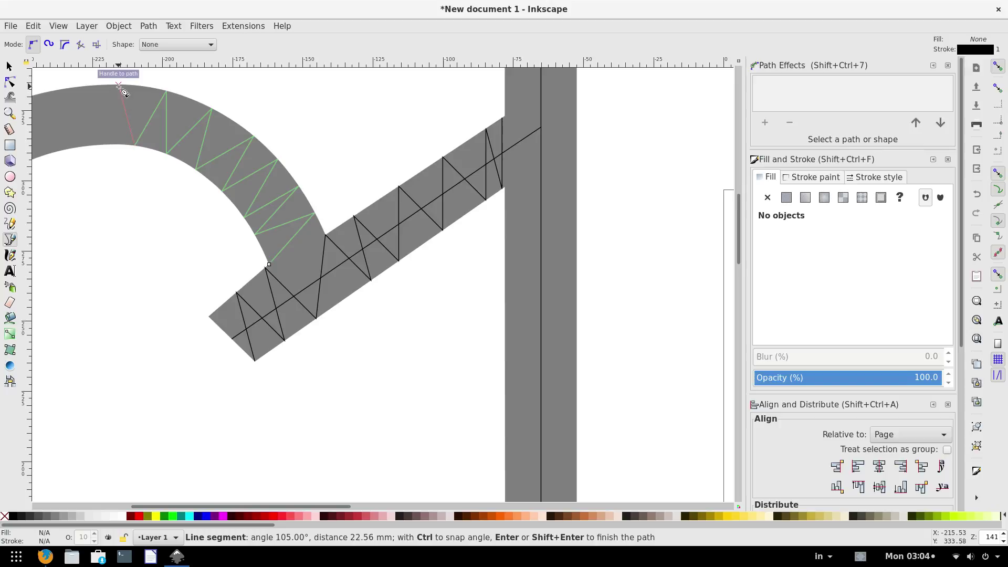
pyautogui.click(103, 144)
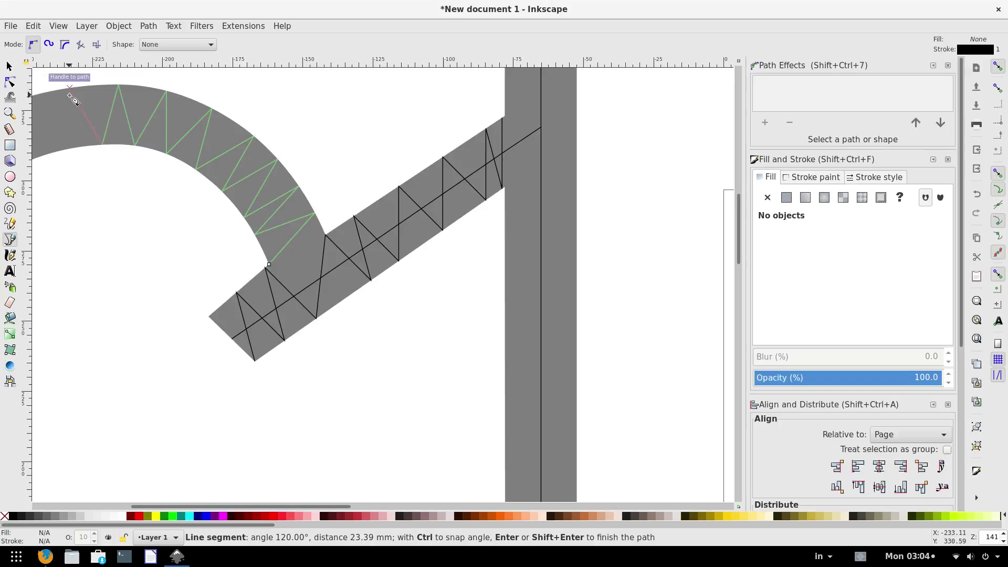
pyautogui.click(70, 88)
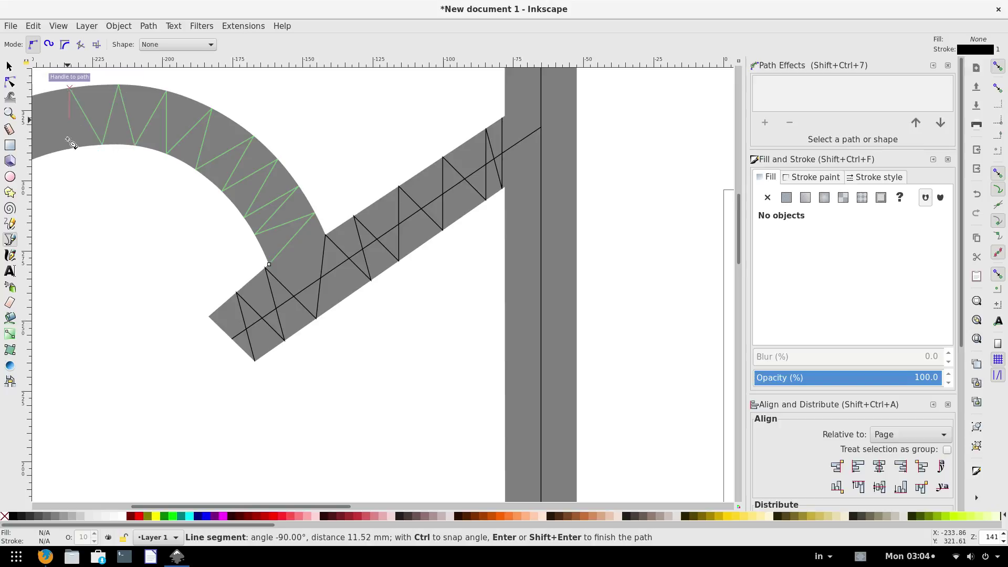
pyautogui.click(38, 97)
pyautogui.click(38, 158)
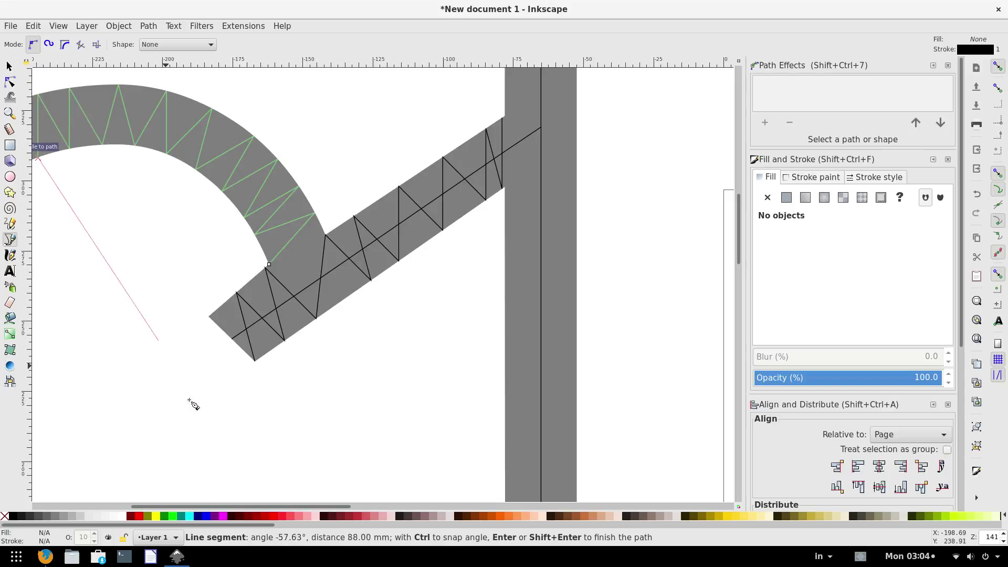
# Continue the zigzag down the left side of the curved bowl.
pyautogui.hscroll(-5, 209, 502)
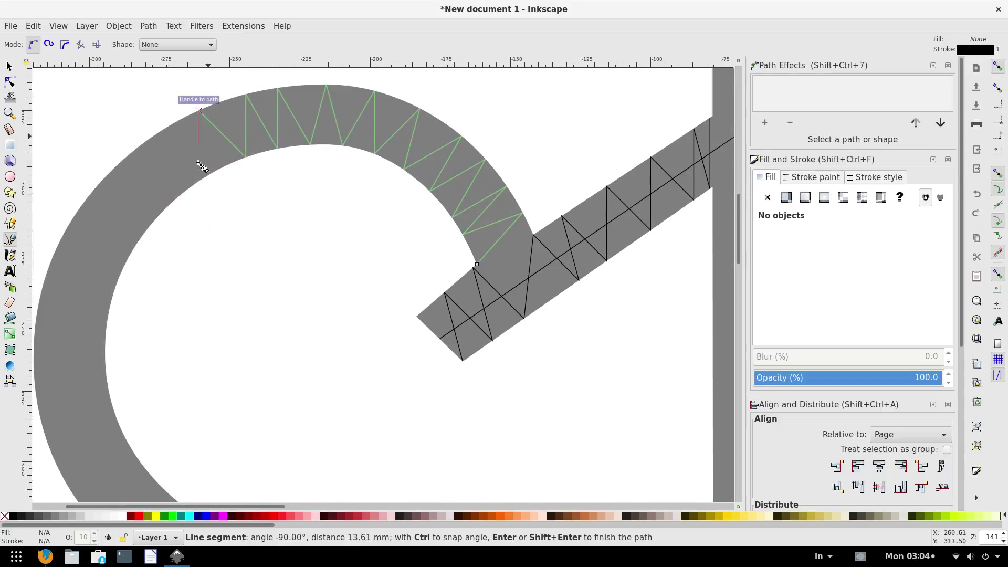
pyautogui.click(199, 181)
pyautogui.click(141, 148)
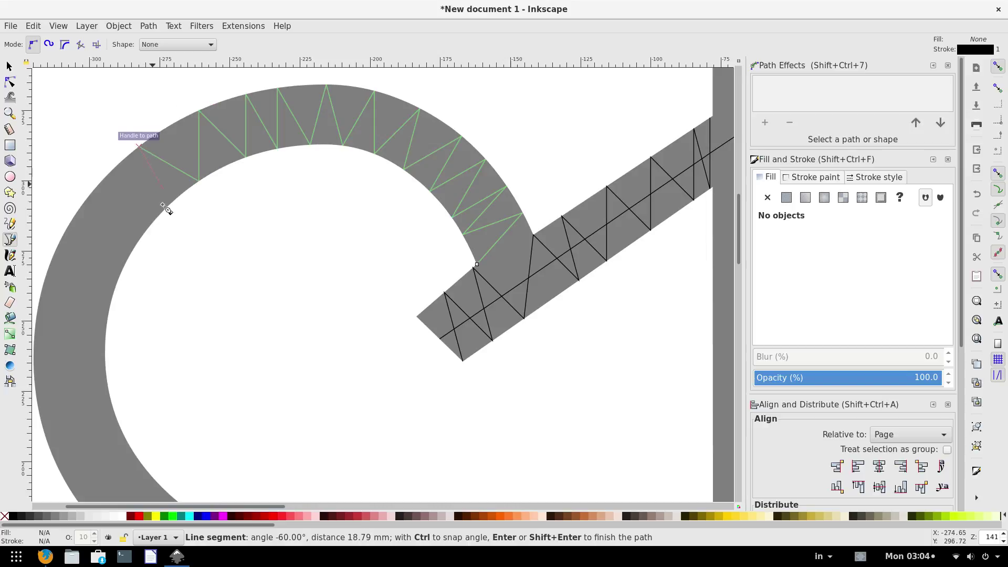
pyautogui.click(157, 215)
pyautogui.click(101, 184)
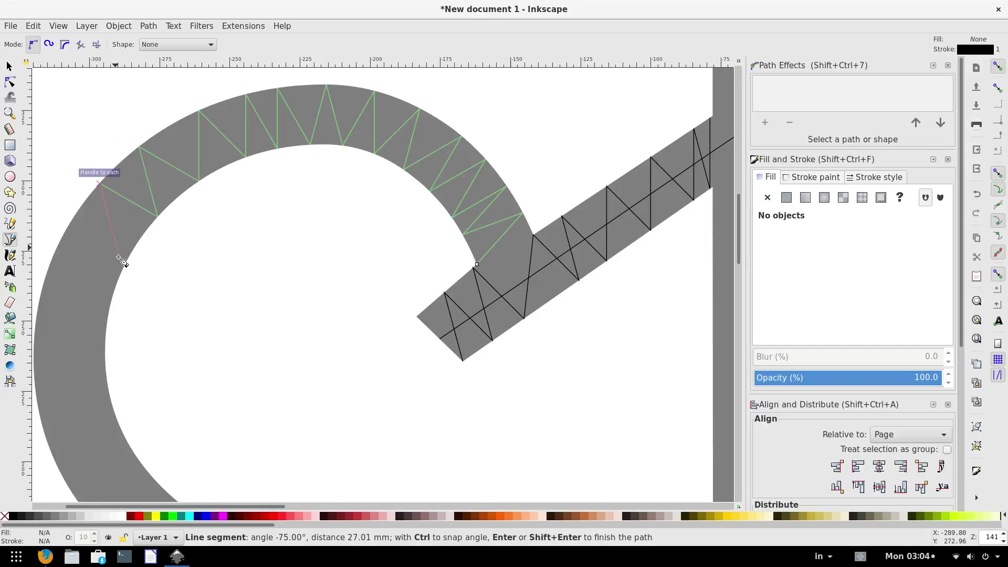
pyautogui.click(119, 269)
pyautogui.click(55, 252)
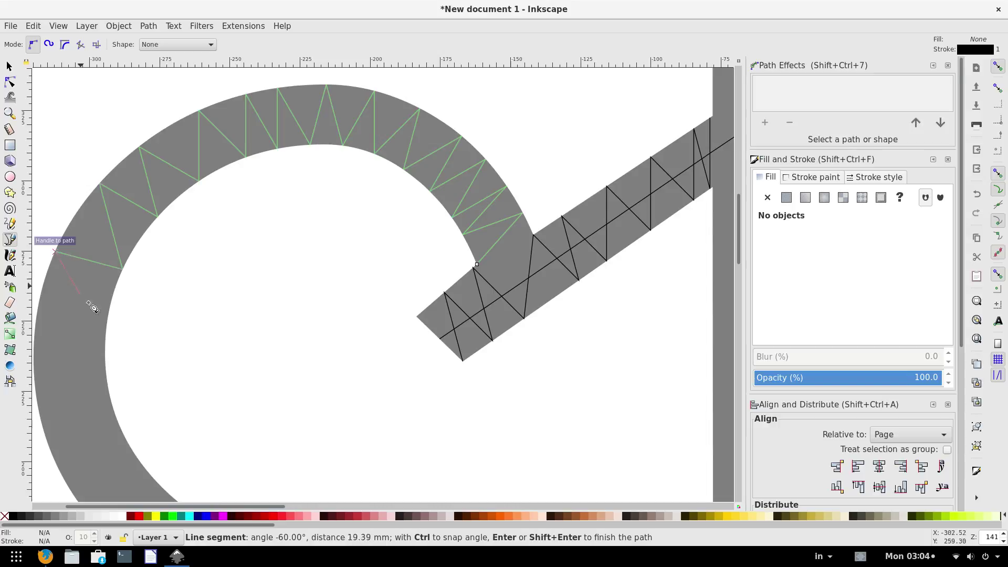
pyautogui.click(107, 336)
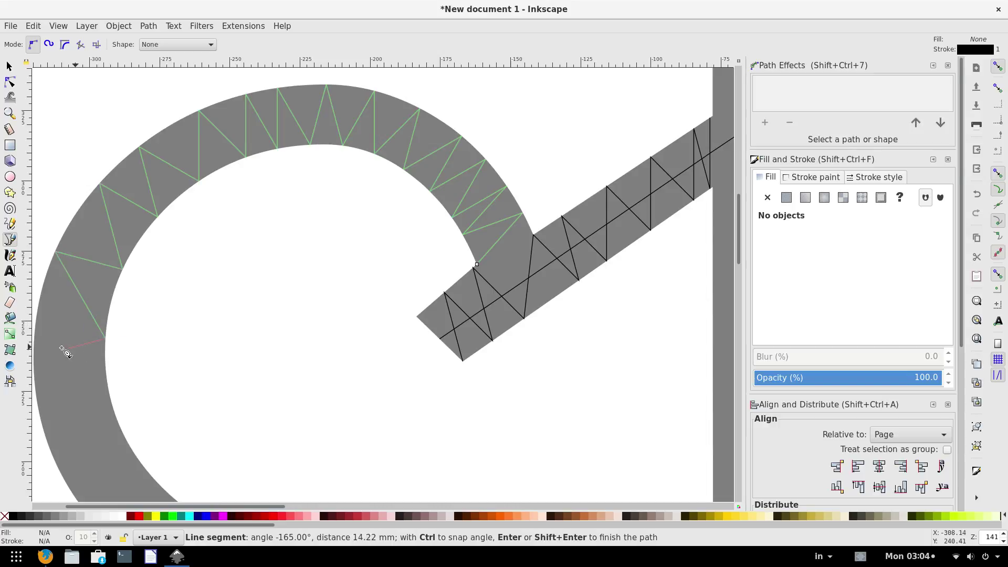
pyautogui.click(34, 339)
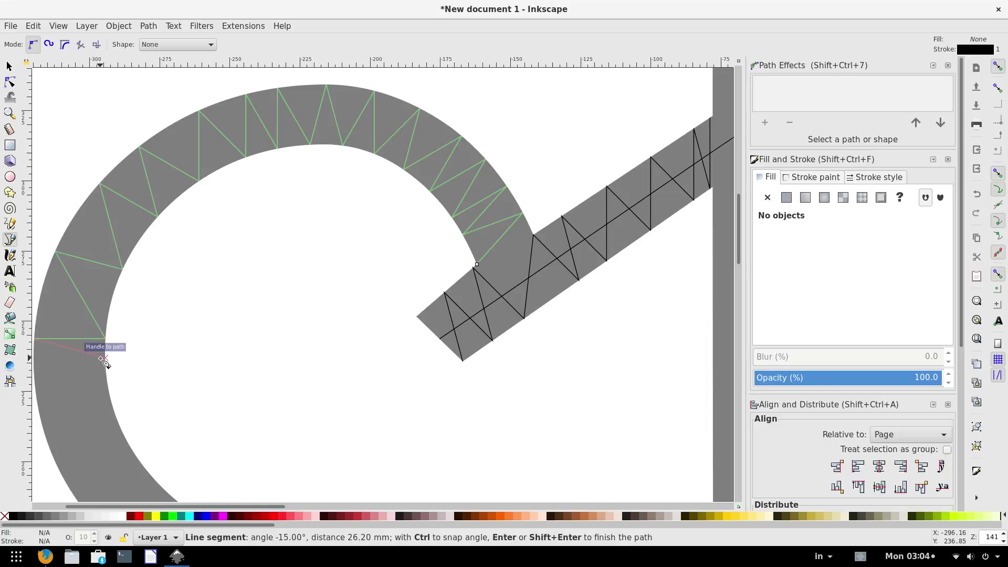
# Extend the zigzag between inner and outer edges toward the bottom of the curve.
pyautogui.click(104, 359)
pyautogui.click(34, 377)
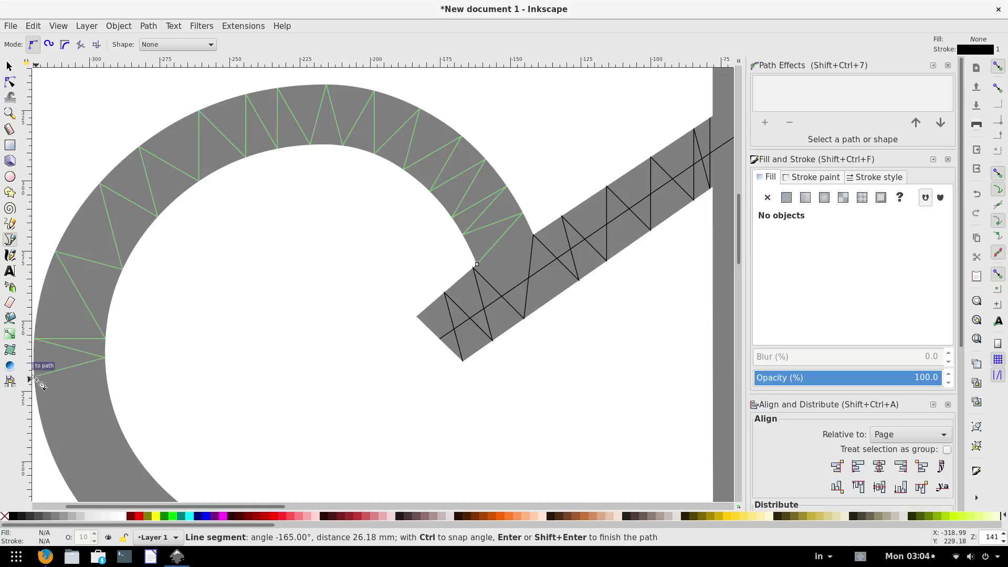
pyautogui.click(107, 377)
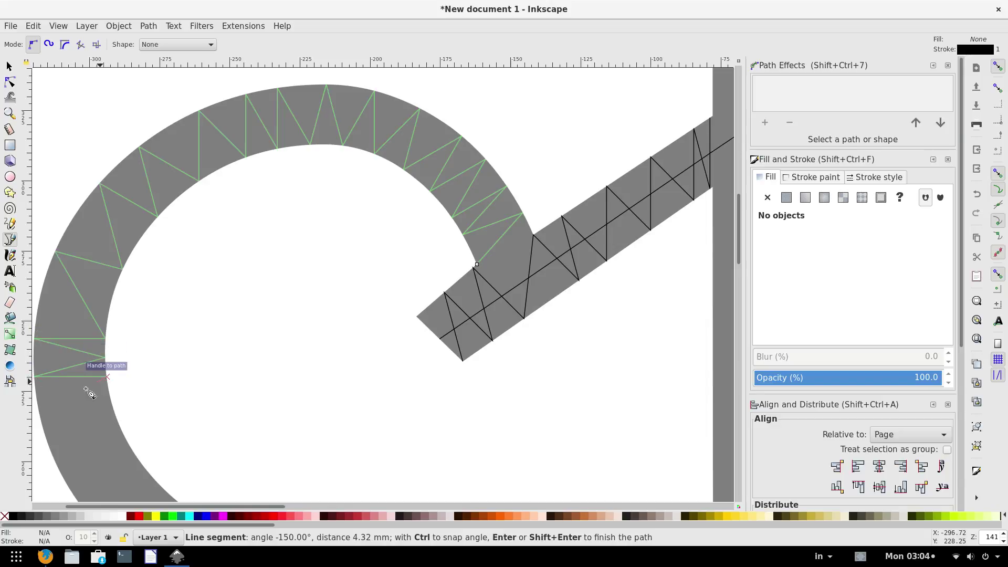
pyautogui.click(42, 415)
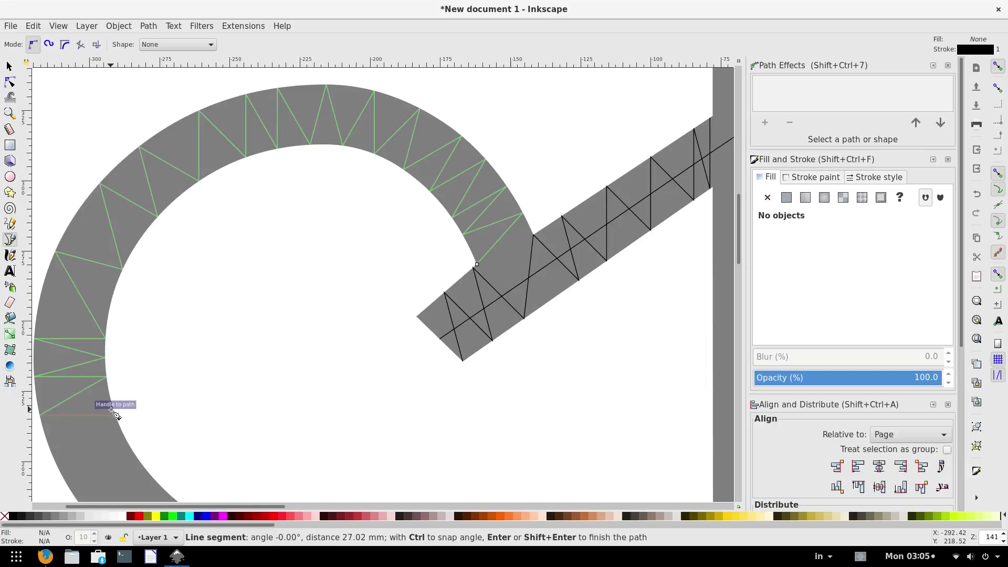
pyautogui.click(114, 415)
pyautogui.scroll(-2, 105, 420)
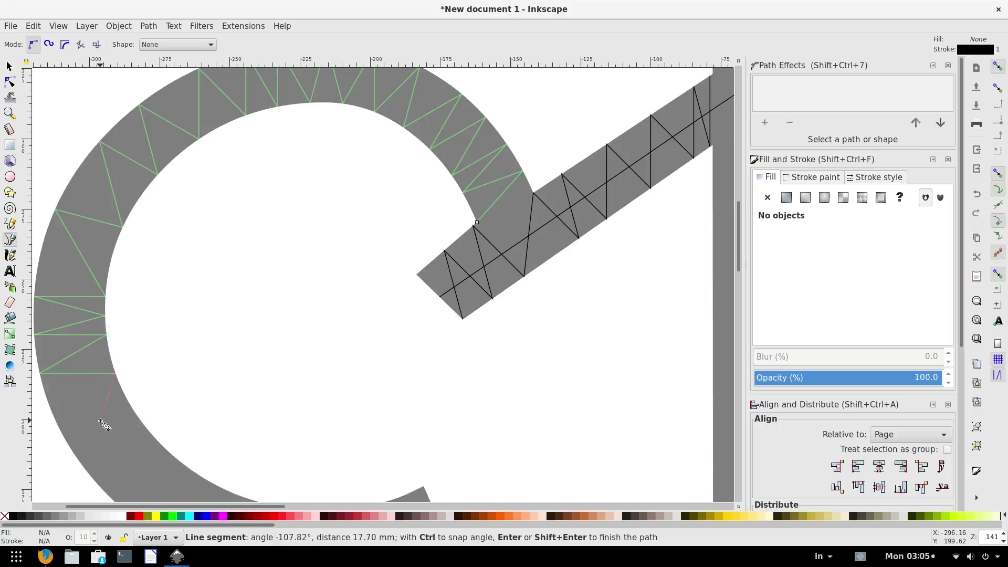
pyautogui.click(61, 428)
pyautogui.click(133, 410)
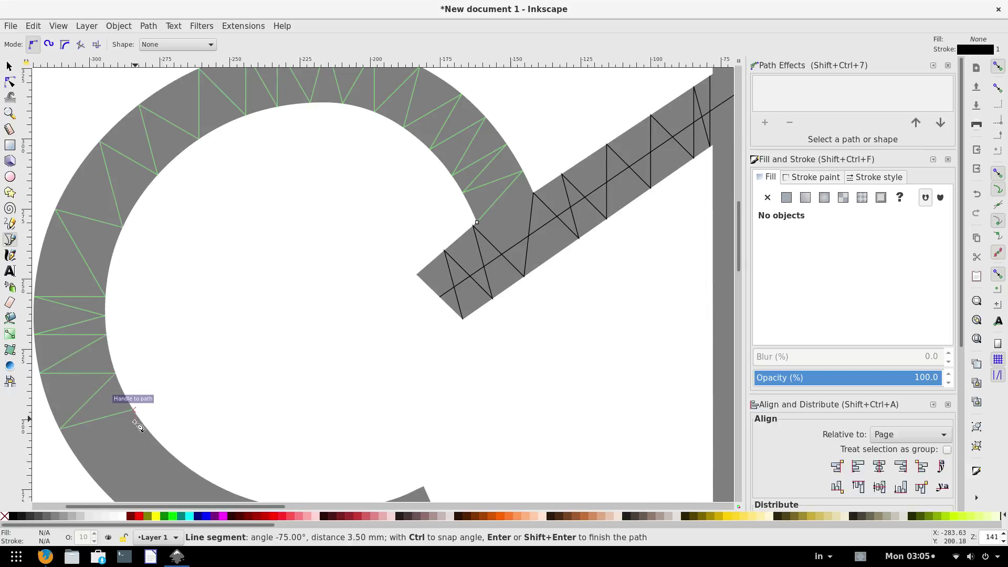
pyautogui.click(94, 479)
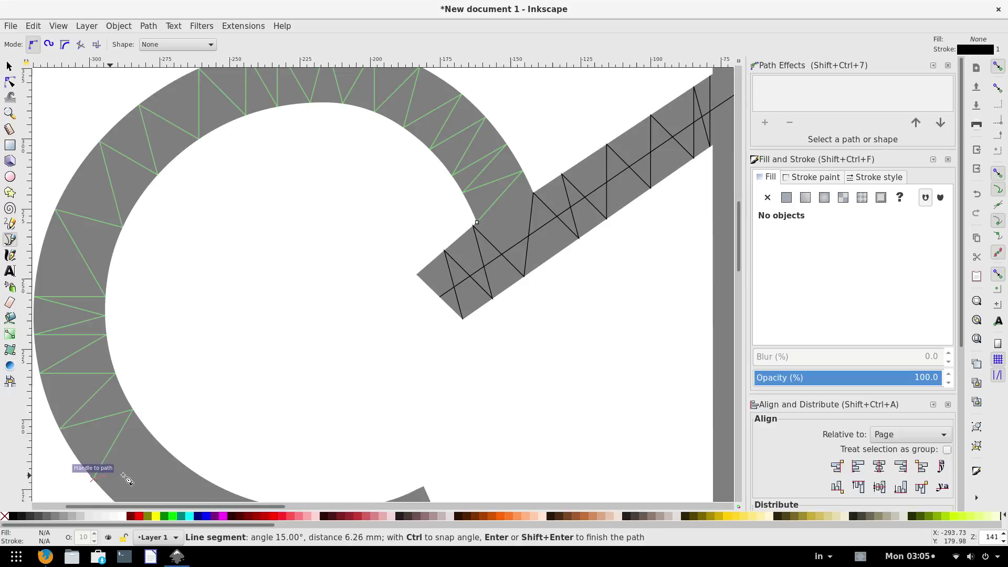
pyautogui.click(167, 457)
pyautogui.scroll(-1, 167, 456)
pyautogui.scroll(-4, 155, 442)
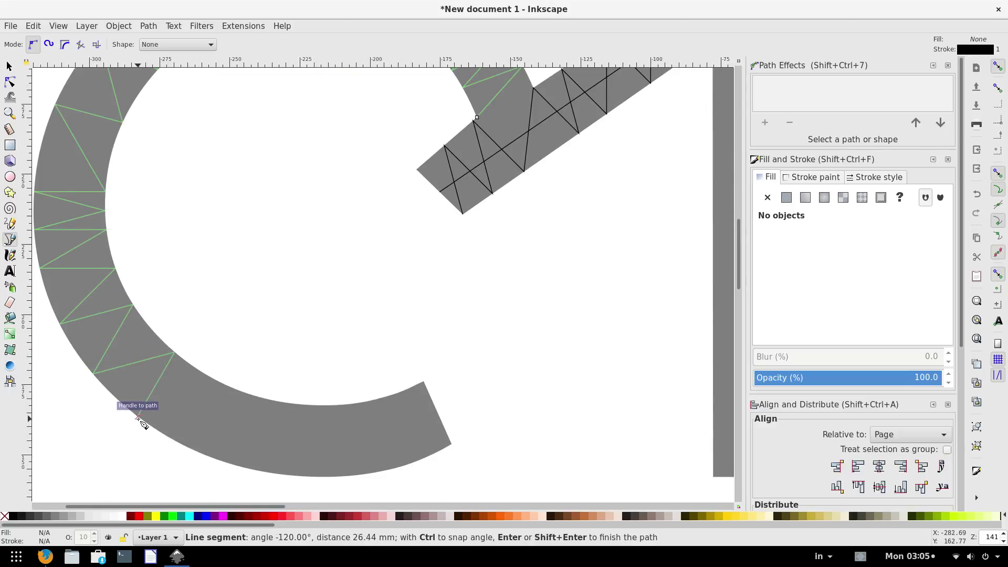
# Run the zigzag along the bottom of the curve with near-vertical crossings.
pyautogui.click(139, 416)
pyautogui.click(189, 363)
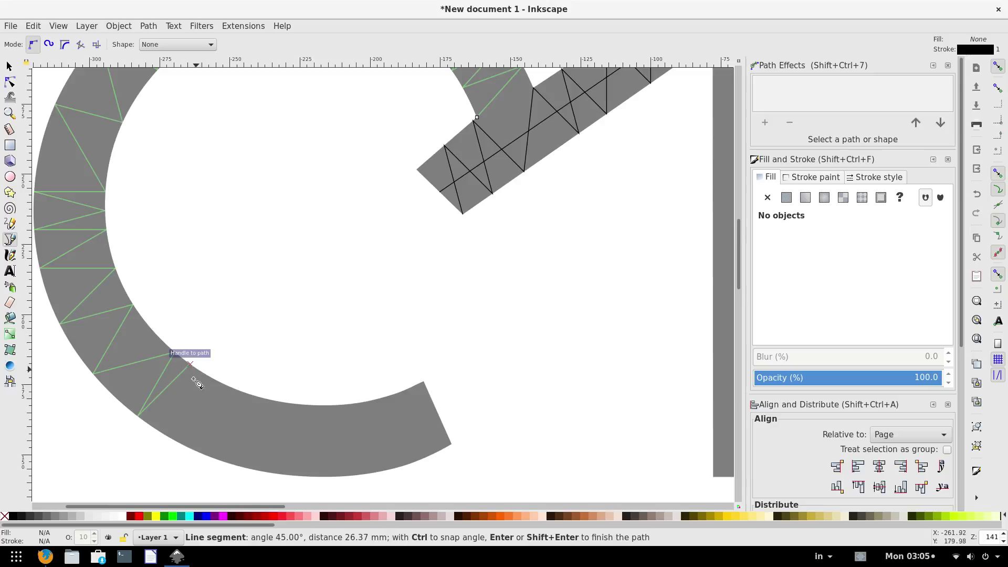
pyautogui.click(154, 426)
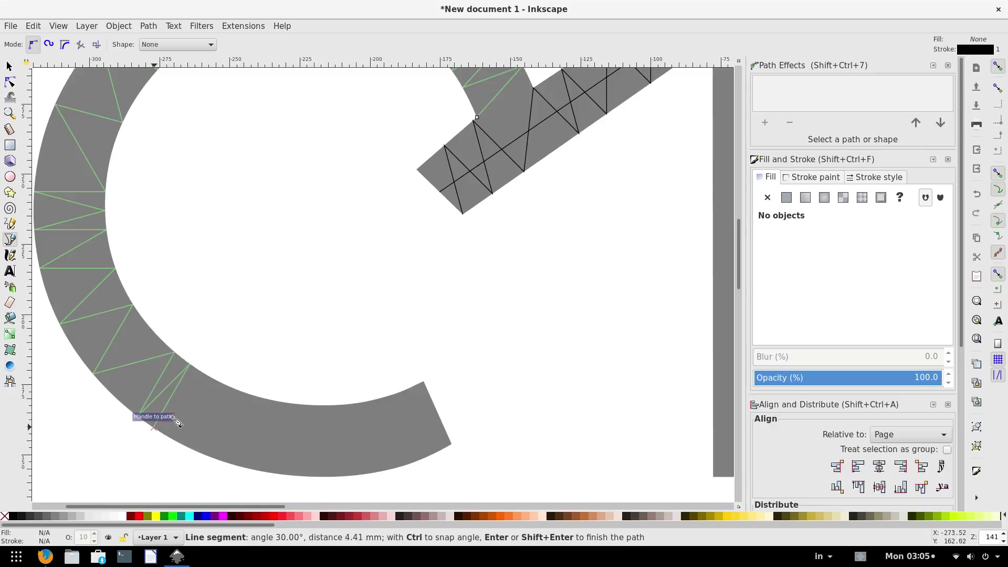
pyautogui.click(206, 374)
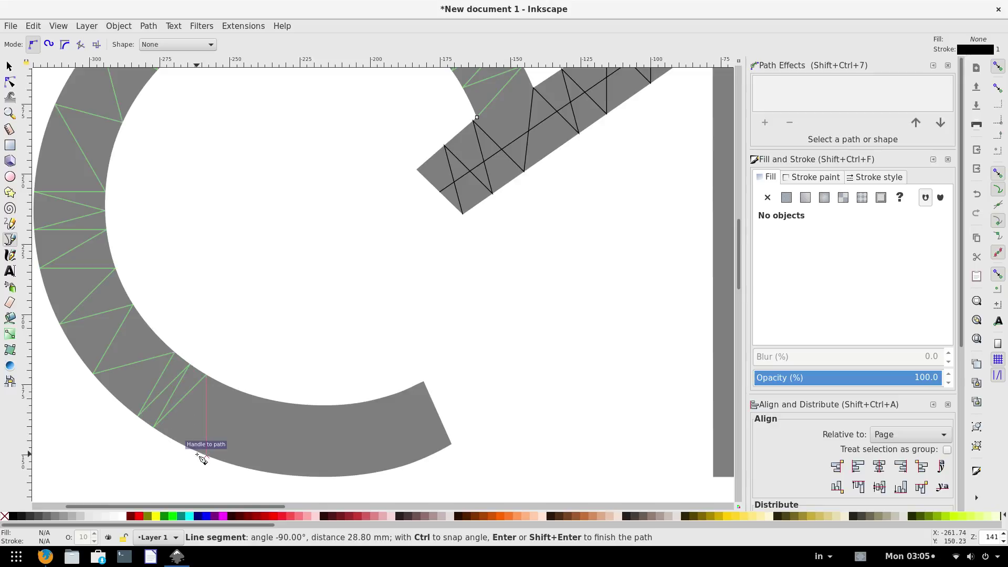
pyautogui.click(203, 454)
pyautogui.click(244, 393)
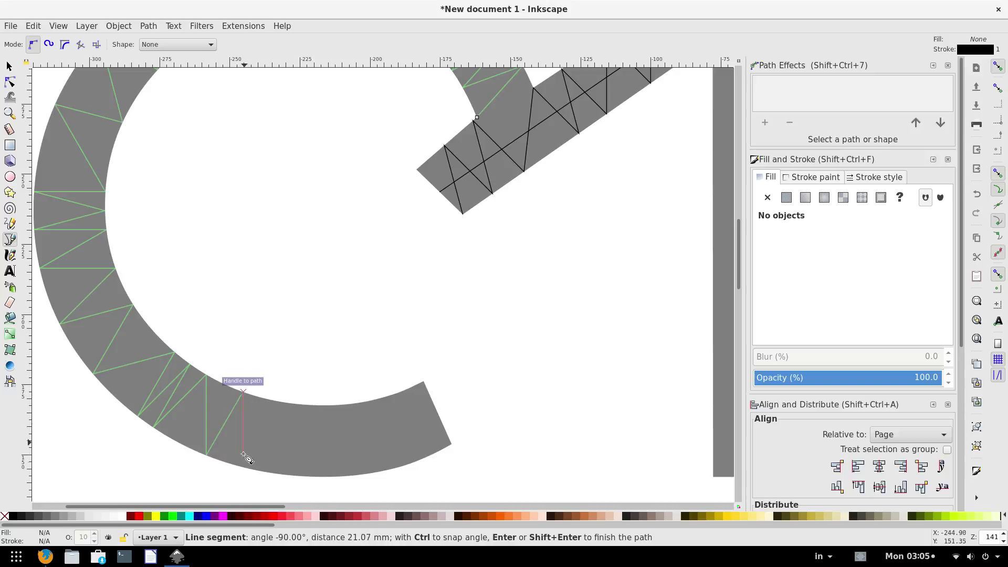
pyautogui.click(243, 464)
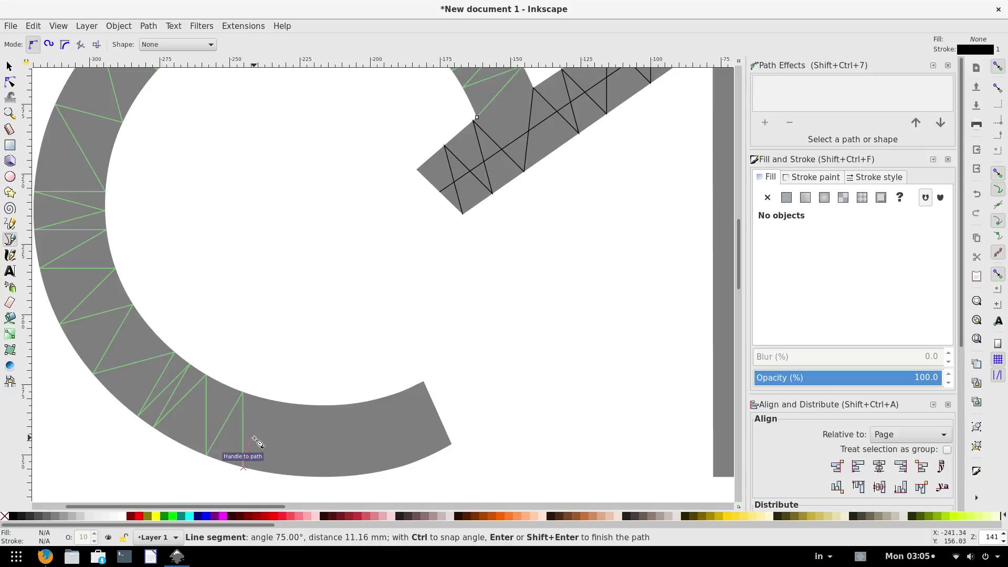
pyautogui.click(261, 398)
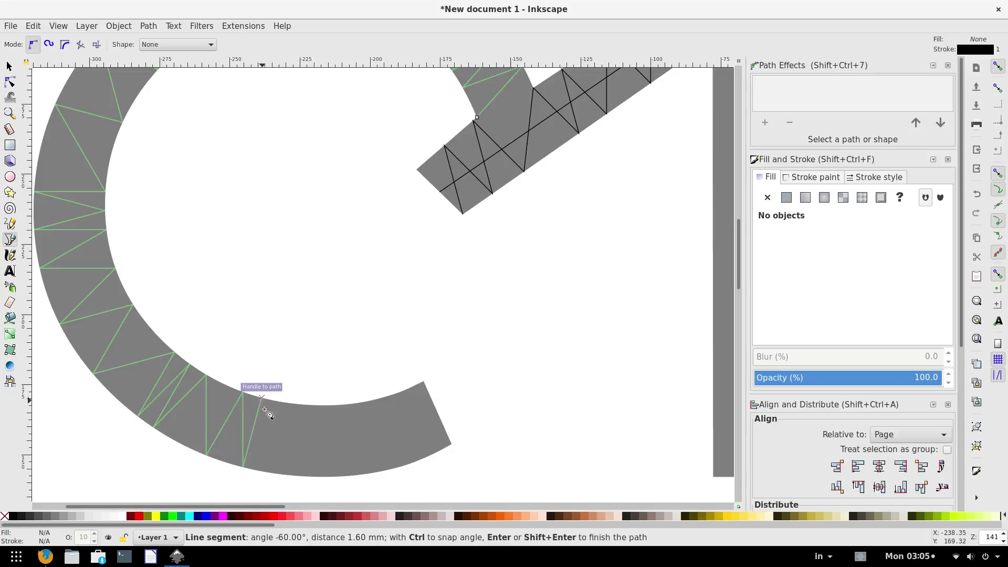
pyautogui.click(261, 471)
pyautogui.click(280, 401)
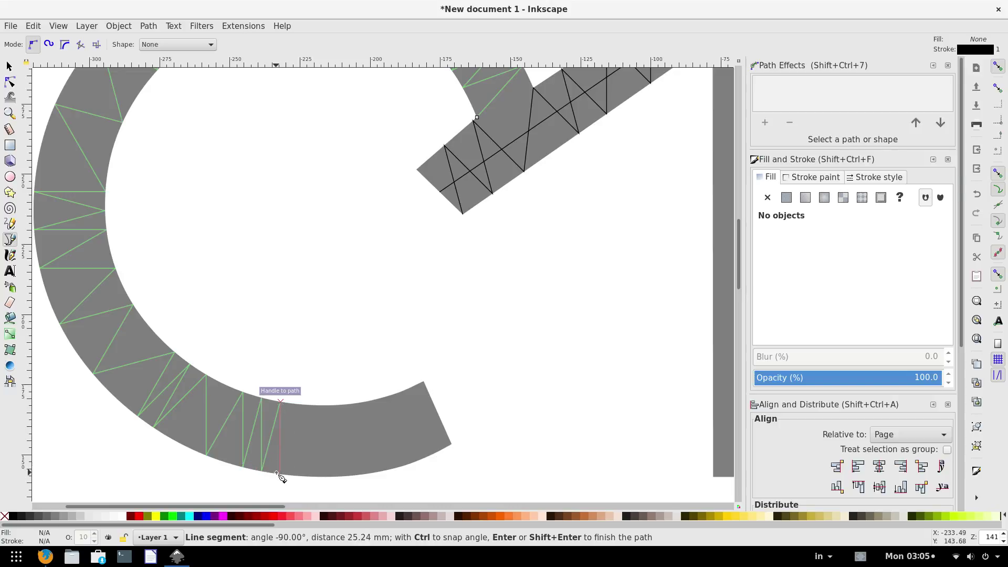
pyautogui.click(281, 471)
# Complete the zigzag up to the curve's tip and finish the path there.
pyautogui.click(305, 405)
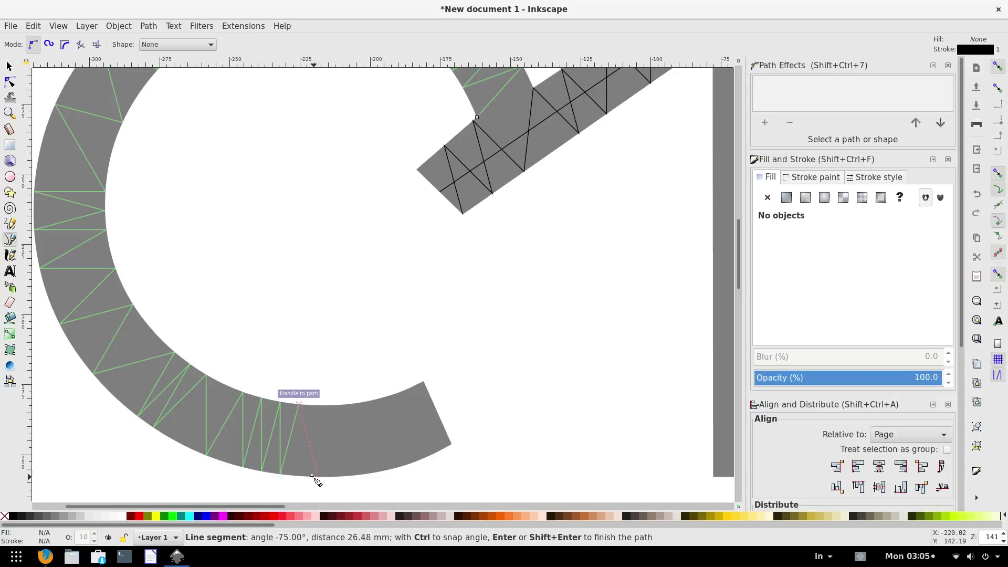
pyautogui.click(317, 475)
pyautogui.click(338, 406)
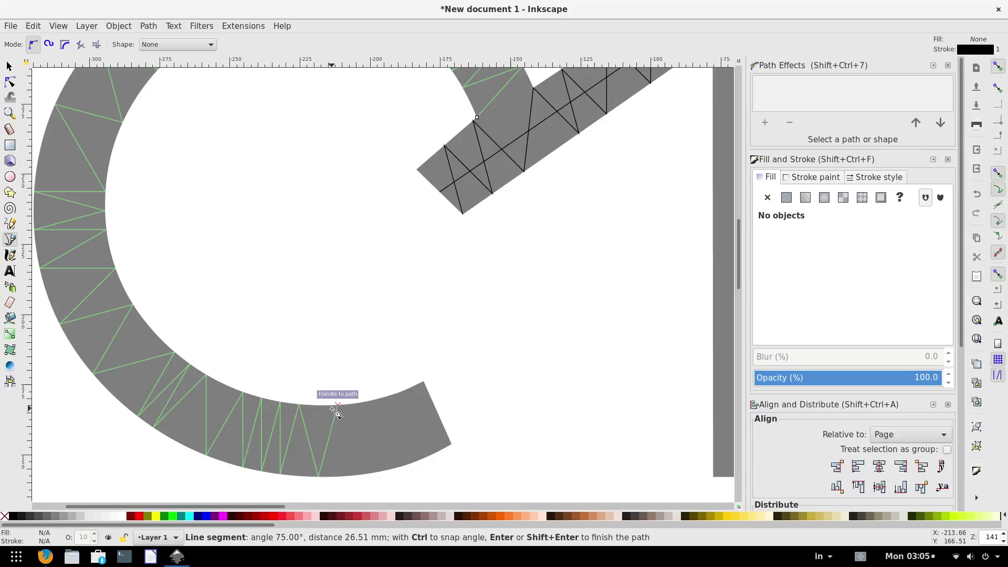
pyautogui.click(356, 475)
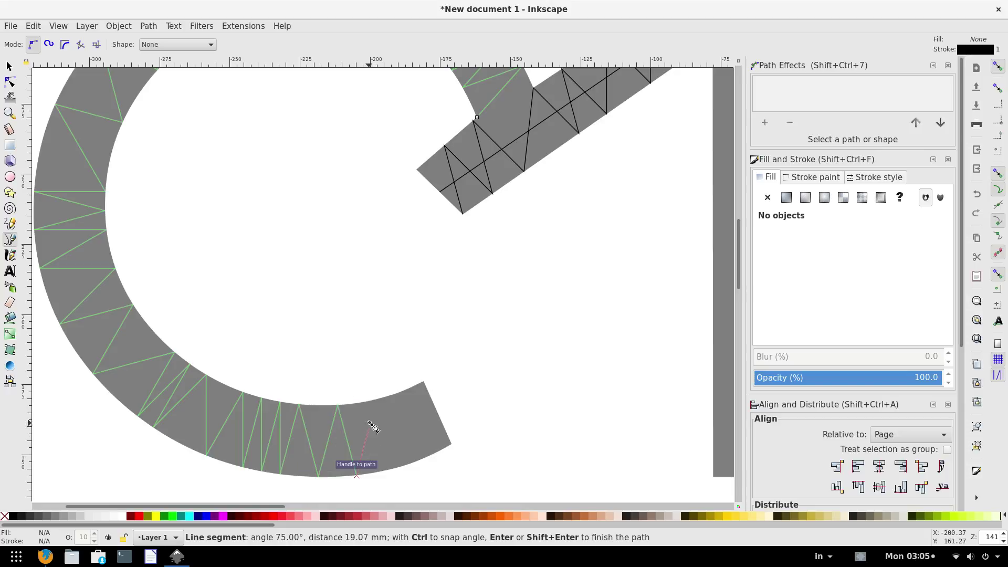
pyautogui.click(376, 399)
pyautogui.click(413, 461)
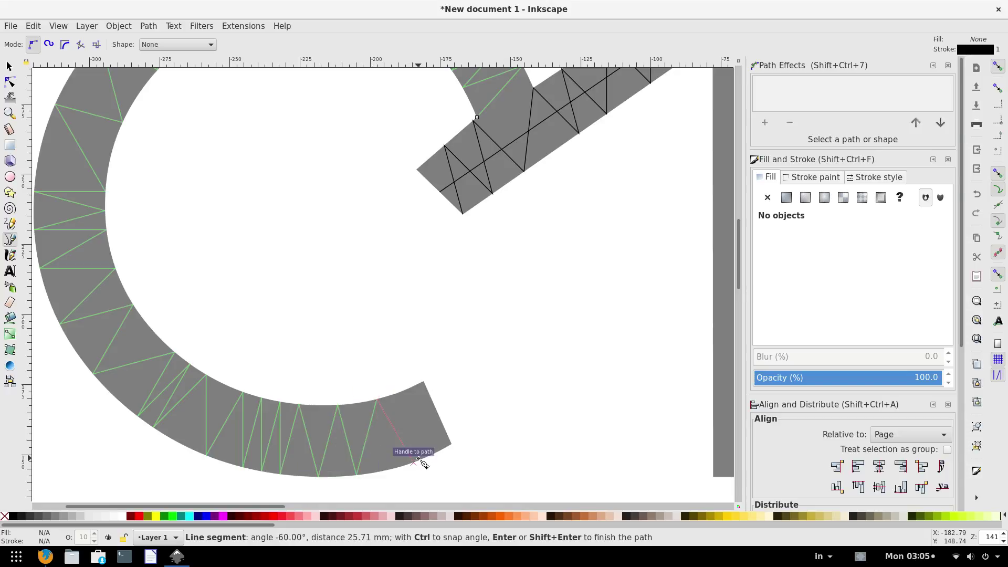
pyautogui.click(402, 392)
pyautogui.click(441, 450)
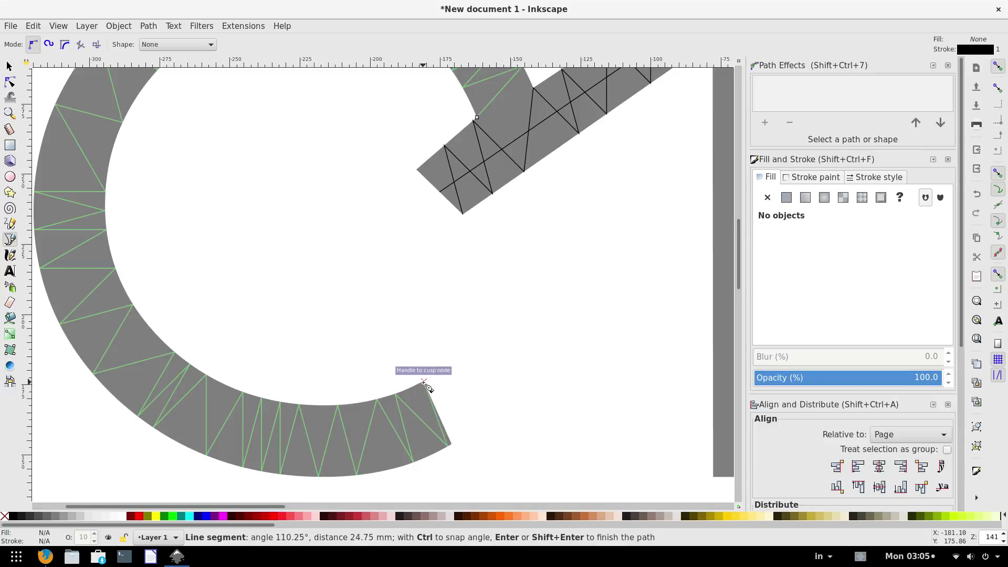
pyautogui.click(424, 382)
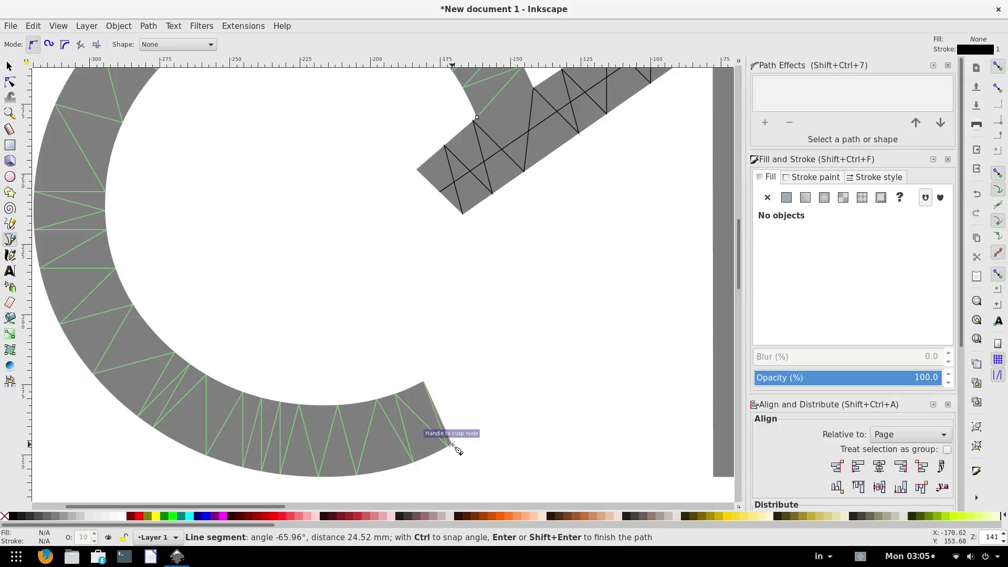
pyautogui.keyDown('ctrl'); pyautogui.scroll(1, 453, 445); pyautogui.keyUp('ctrl')
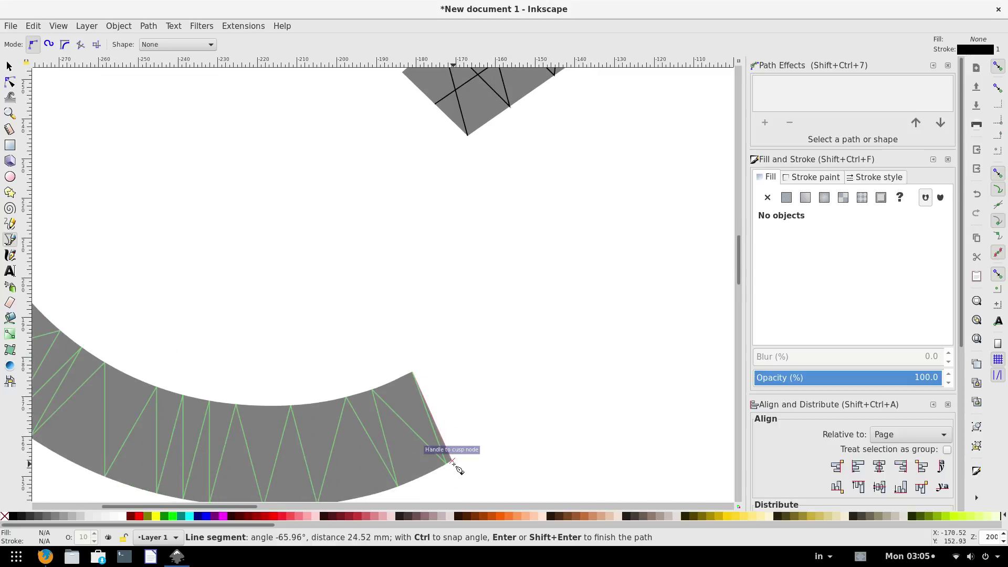
pyautogui.click(453, 461)
# Recolour the zigzag lines red, then yellow, from the palette.
pyautogui.keyDown('ctrl'); pyautogui.scroll(-3, 453, 461); pyautogui.keyUp('ctrl')
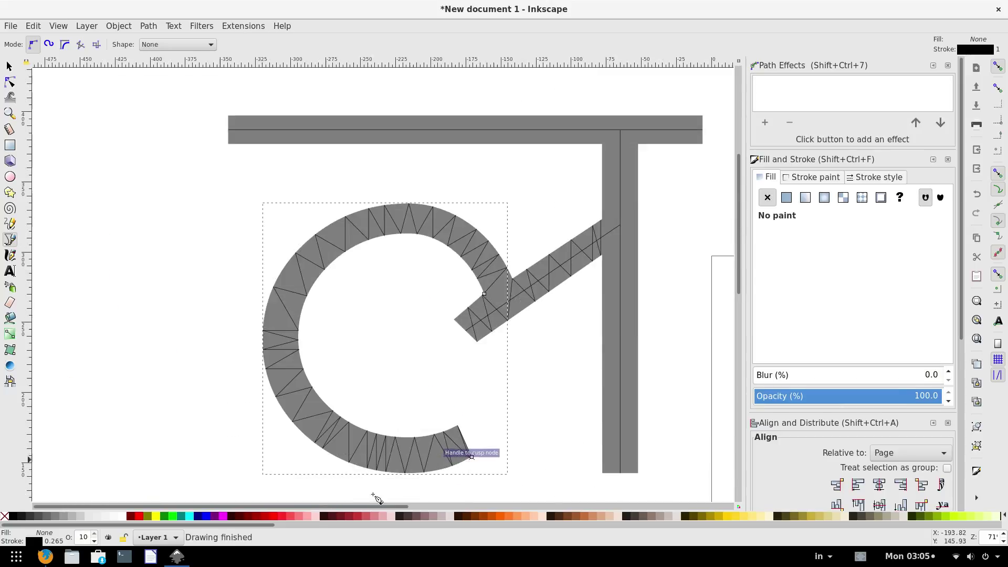
pyautogui.keyDown('shift'); pyautogui.click(270, 518); pyautogui.keyUp('shift')
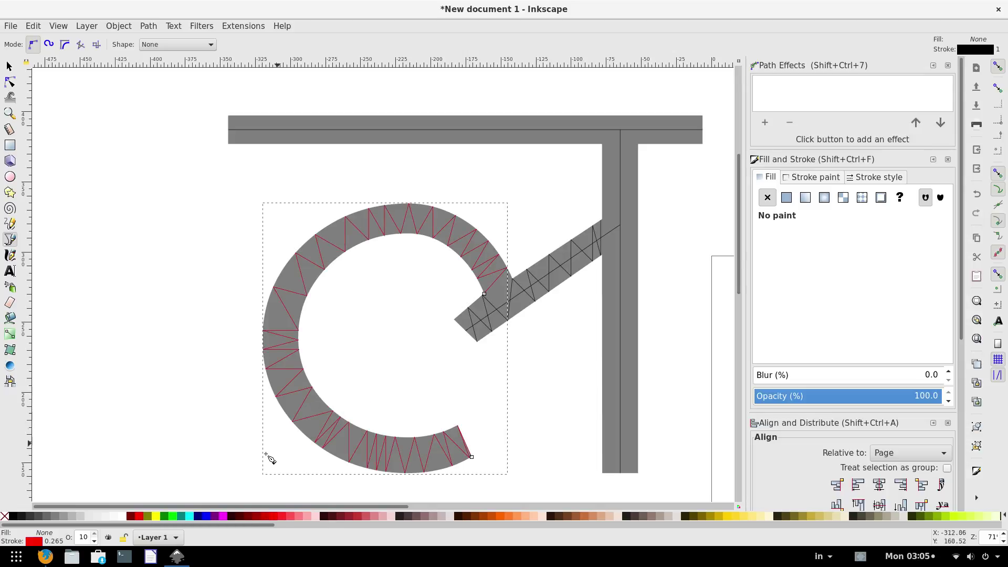
pyautogui.keyDown('shift'); pyautogui.click(157, 517); pyautogui.keyUp('shift')
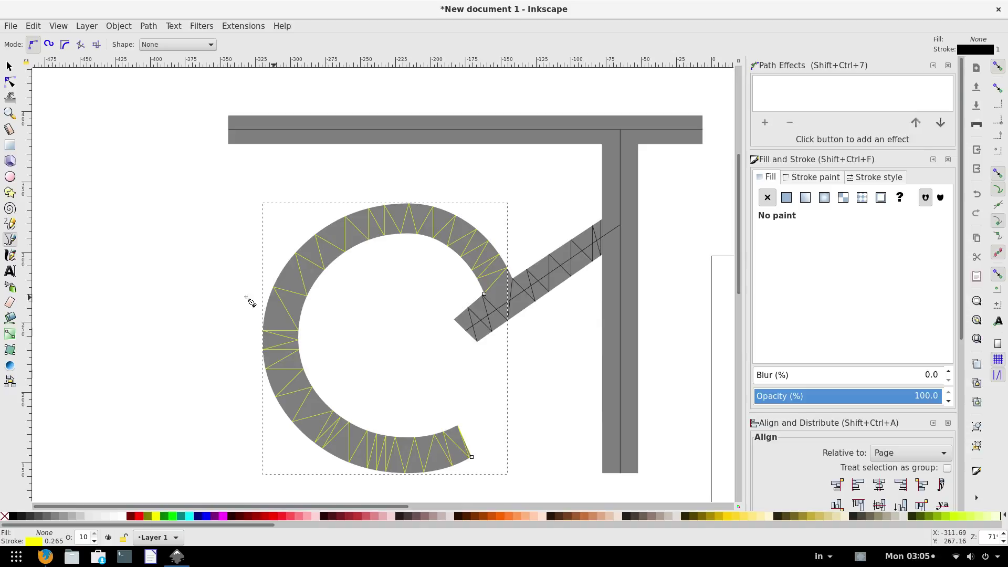
# Attempt a line from a zigzag midpoint up into the curve, then cancel it.
pyautogui.click(9, 240)
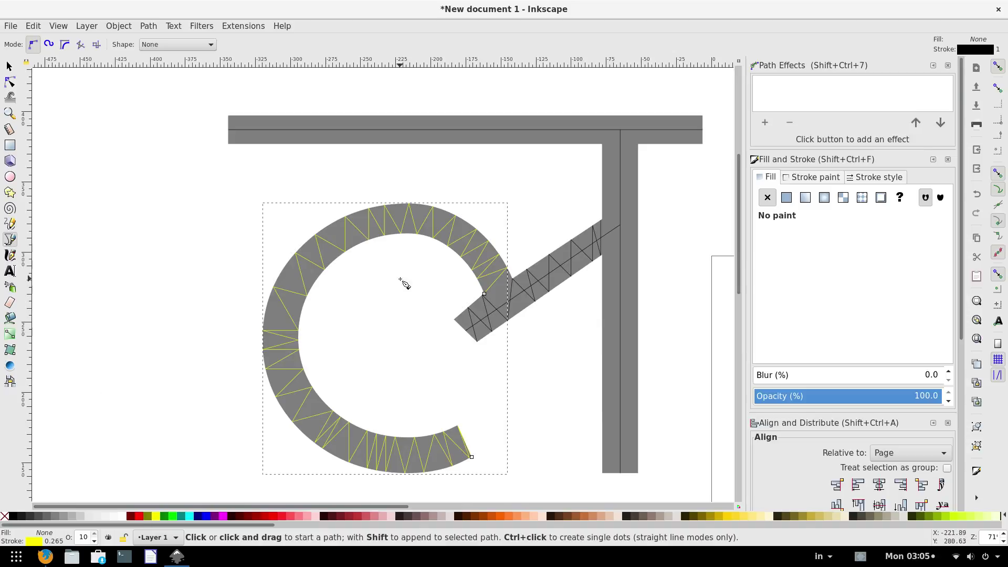
pyautogui.scroll(3, 505, 310)
pyautogui.scroll(-3, 506, 310)
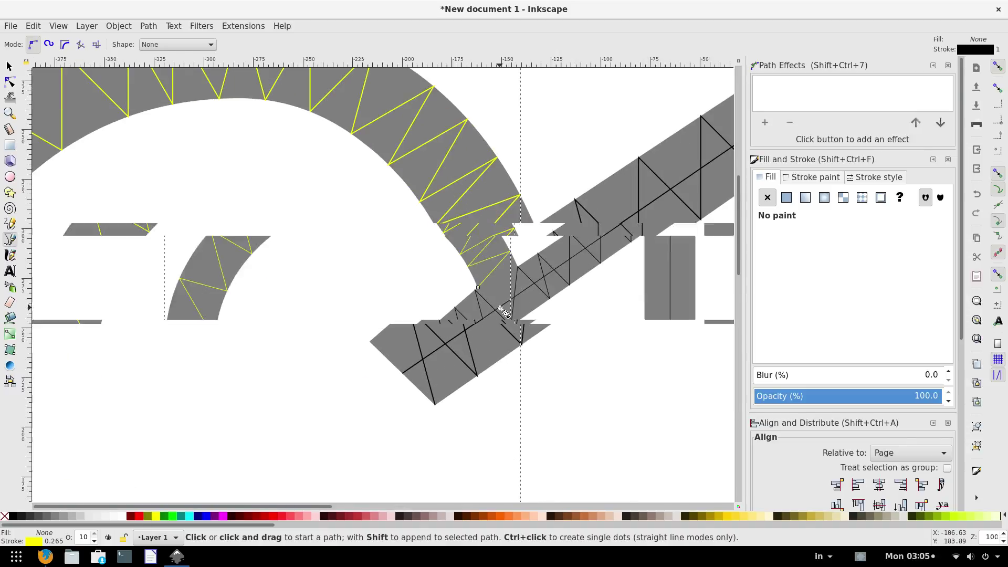
pyautogui.scroll(3, 512, 315)
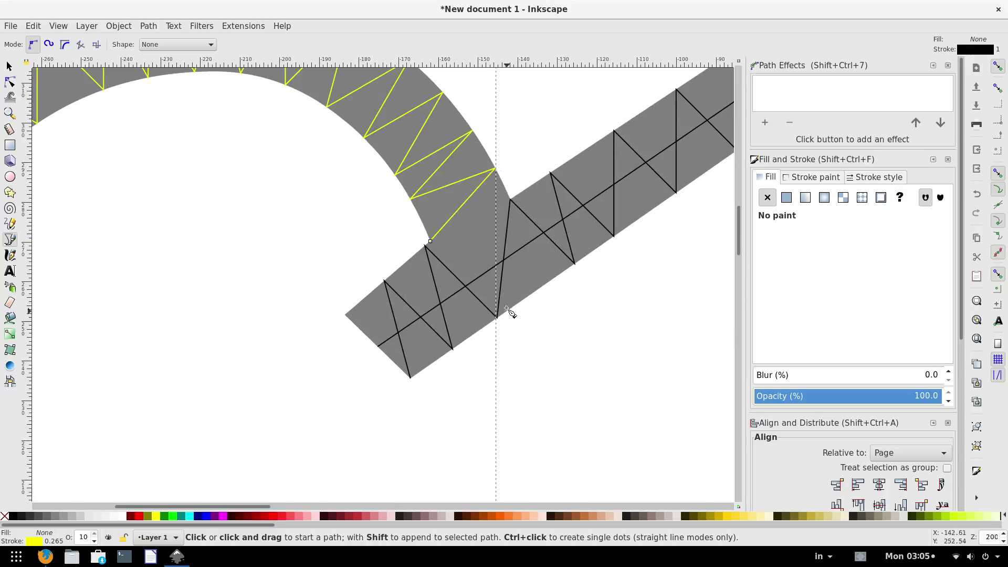
pyautogui.click(506, 259)
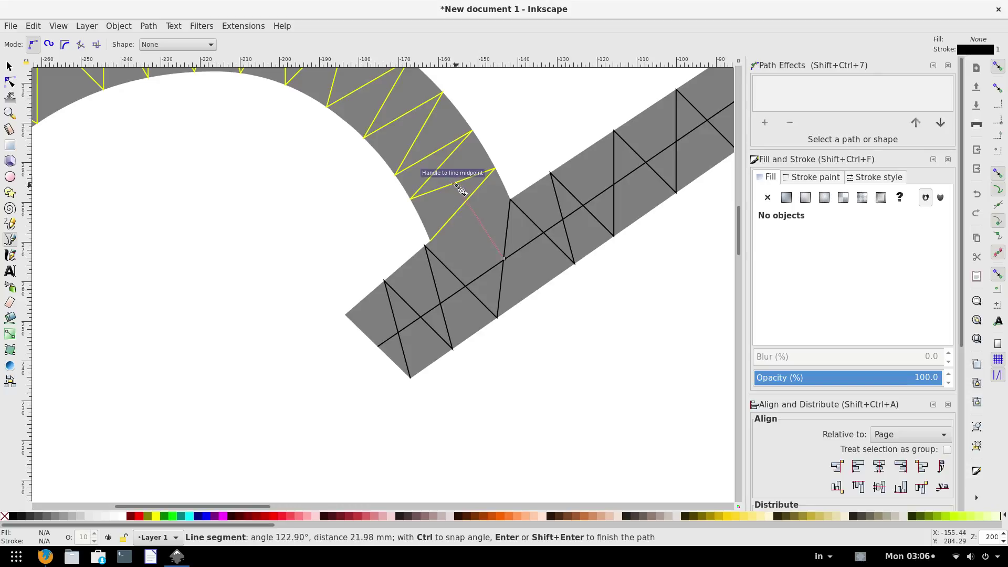
pyautogui.click(418, 131)
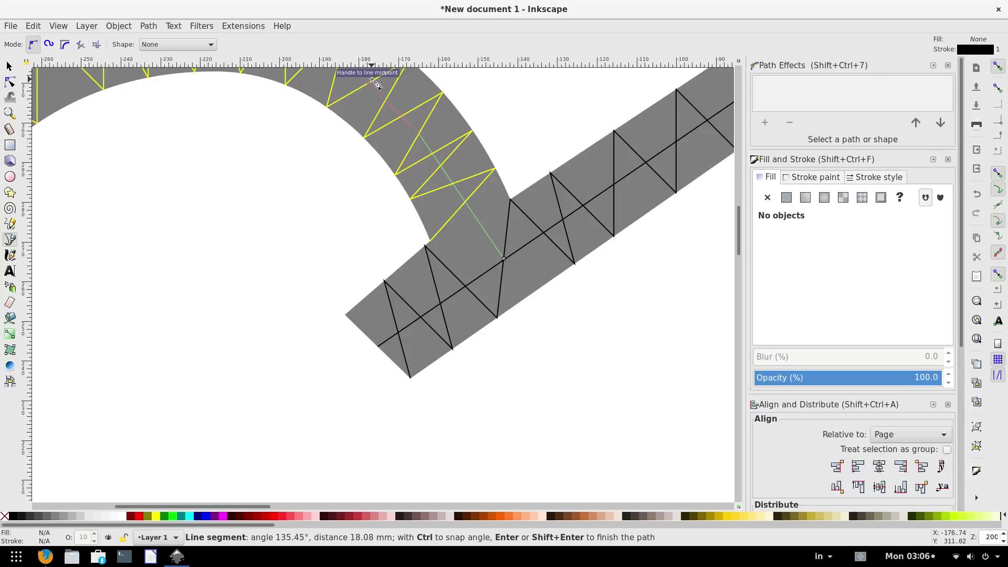
pyautogui.press('BackSpace')
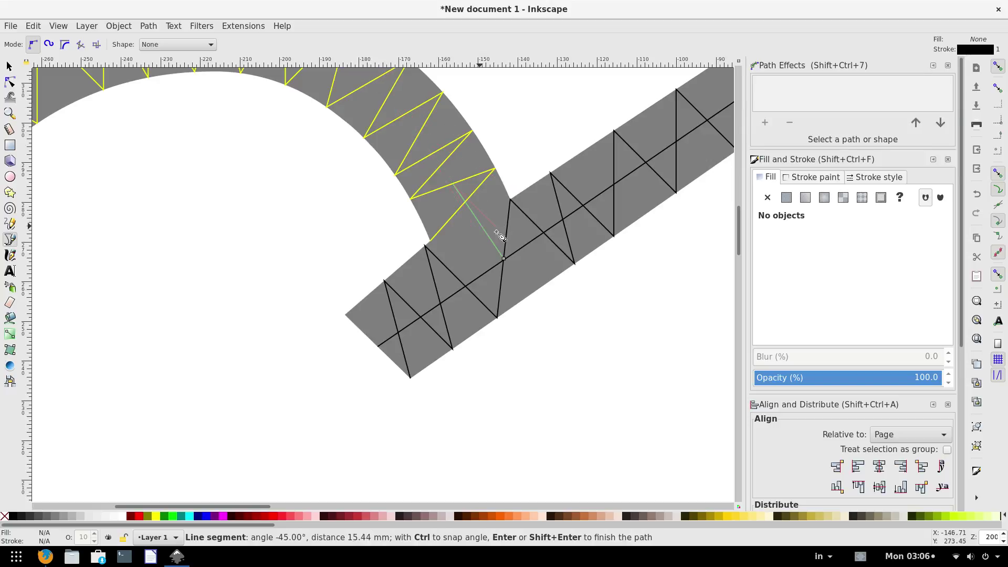
pyautogui.press('Escape')
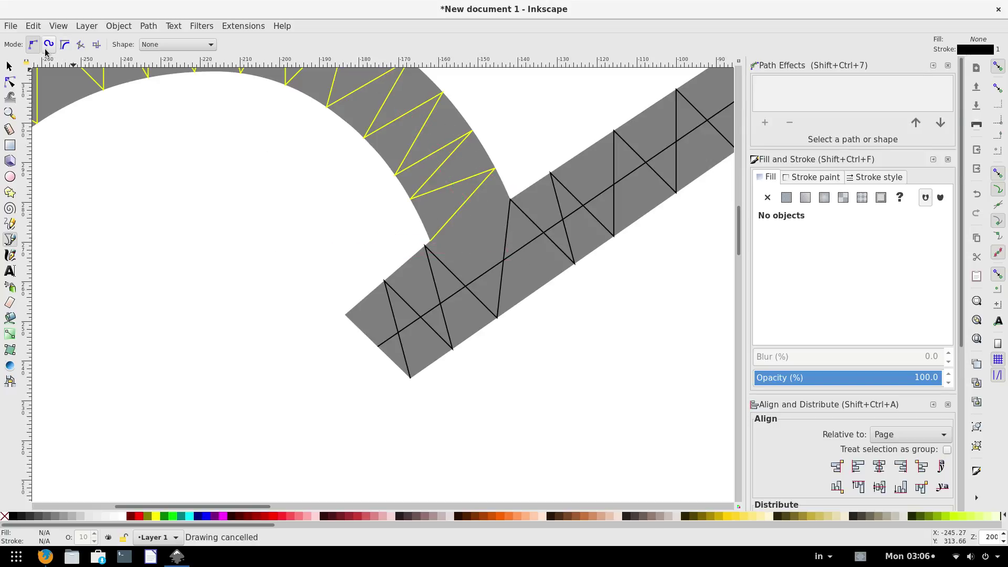
# Start the arc centerline at the diagonal bar's end and trace it up to the arc's top.
pyautogui.click(503, 259)
pyautogui.click(452, 184)
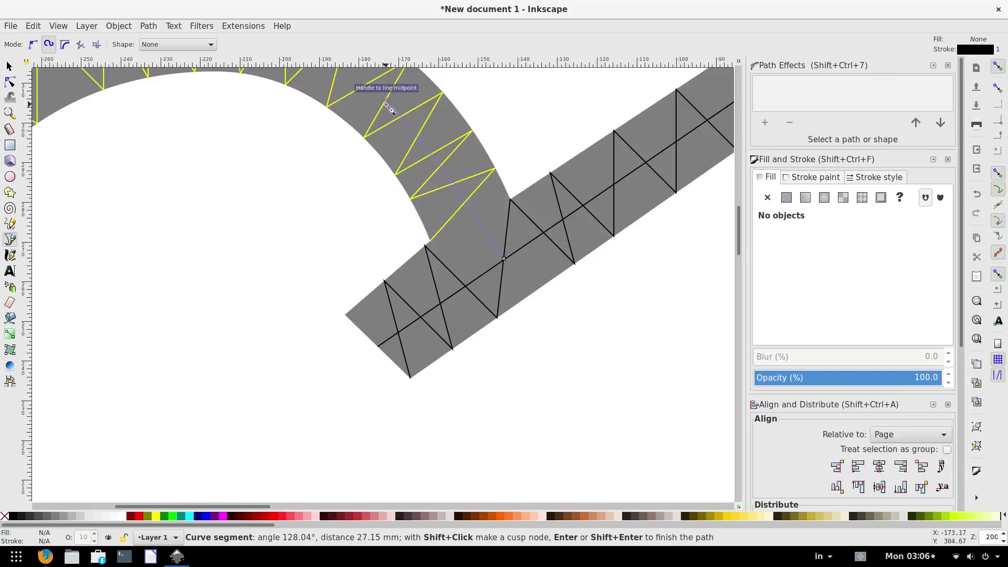
pyautogui.press('BackSpace')
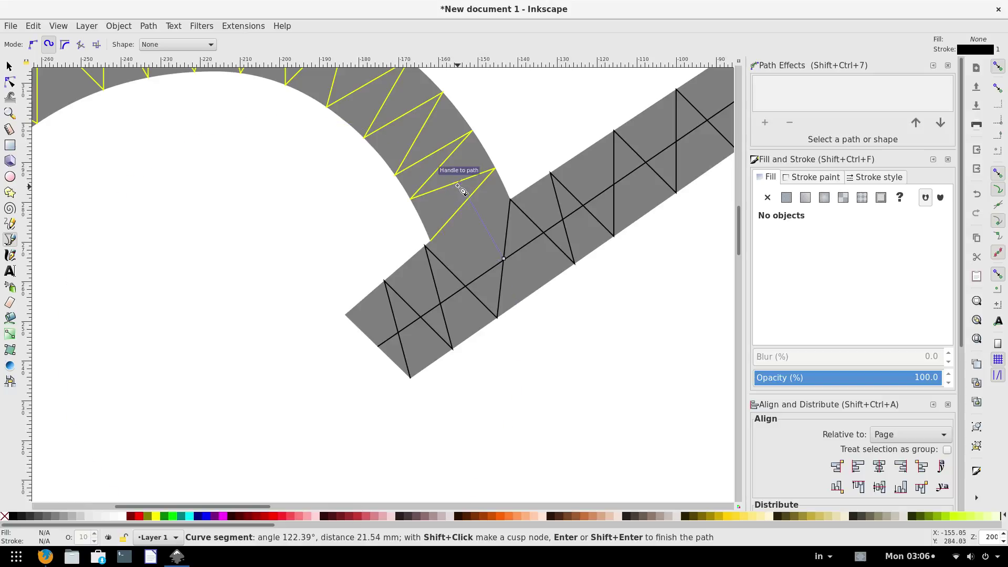
pyautogui.click(455, 185)
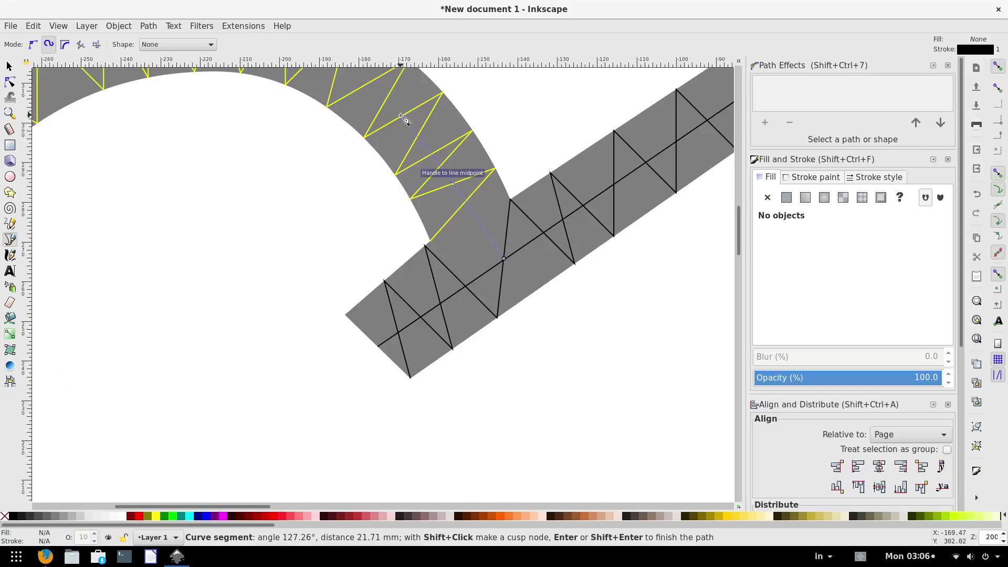
pyautogui.scroll(4, 368, 121)
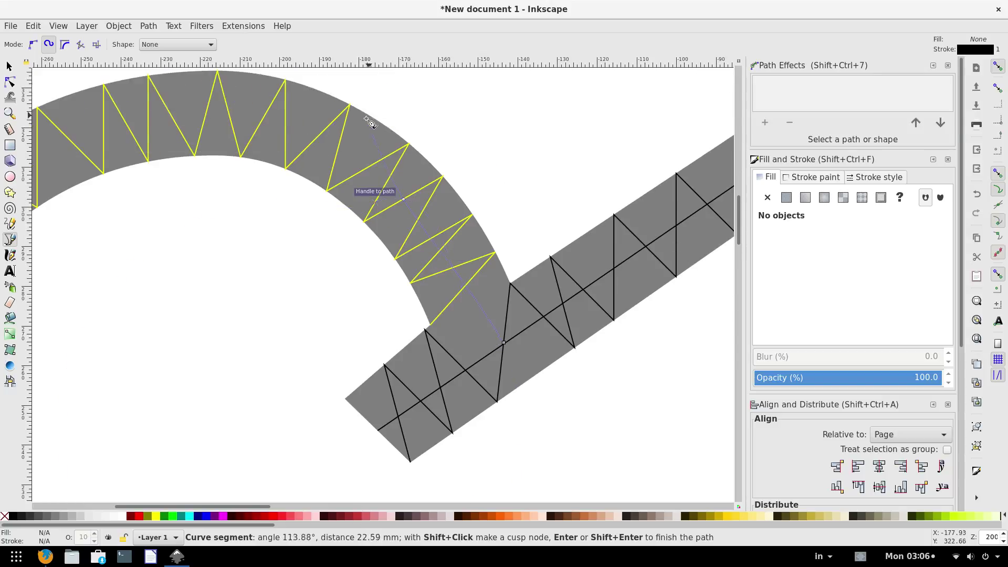
pyautogui.click(321, 137)
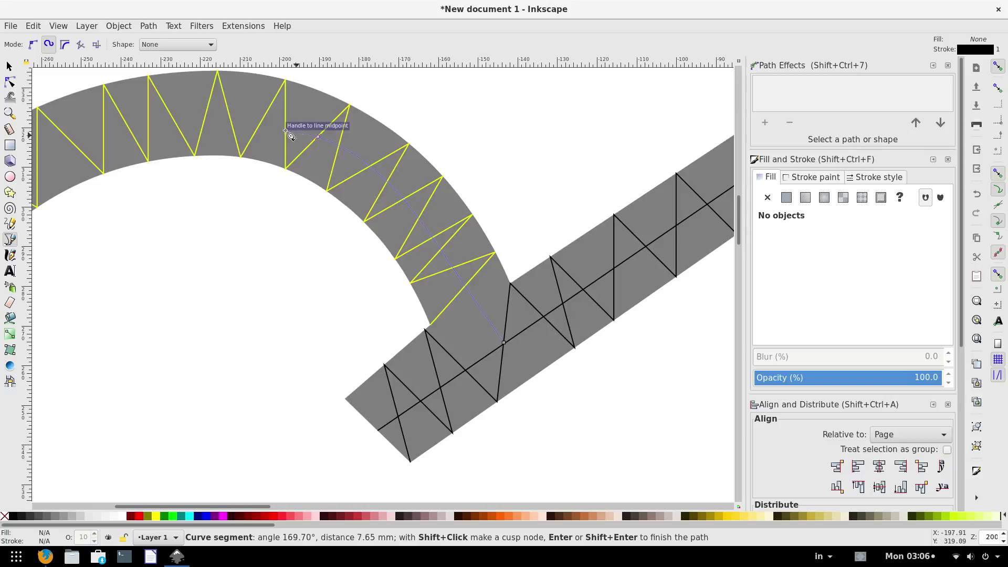
pyautogui.click(205, 114)
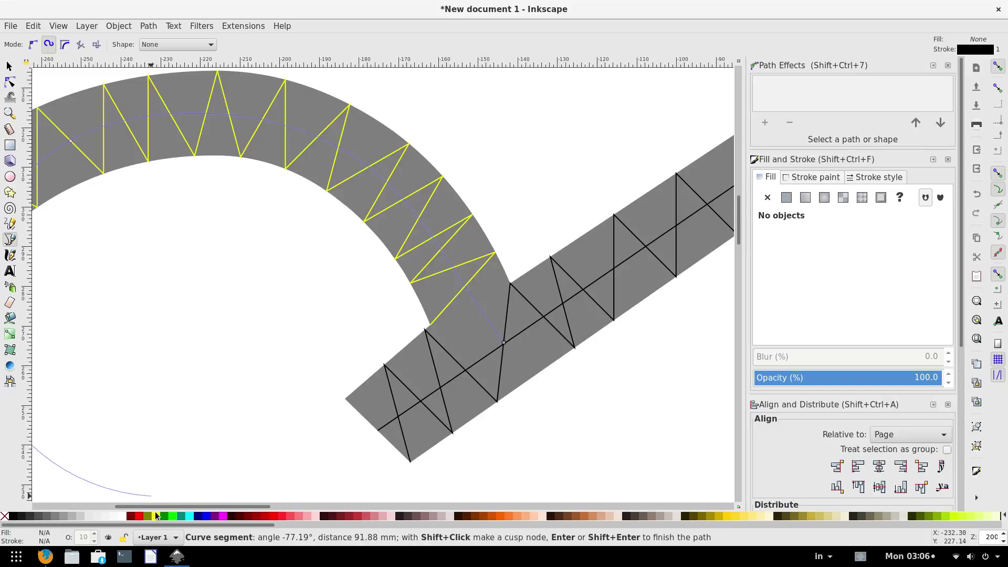
pyautogui.moveTo(146, 506); pyautogui.dragTo(80, 505)
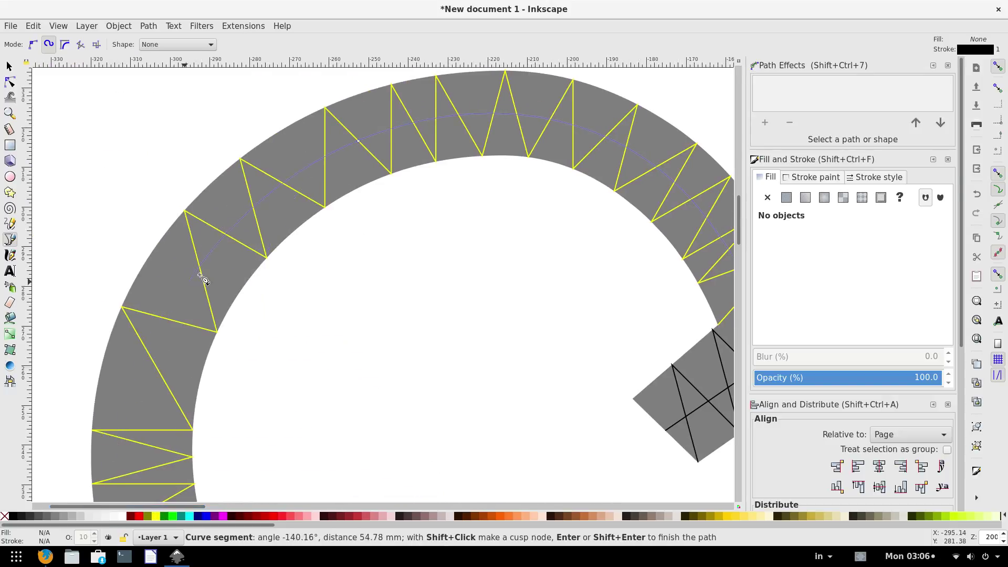
# Continue the centerline down the arc's left side and along the bottom to its lower tip.
pyautogui.click(226, 235)
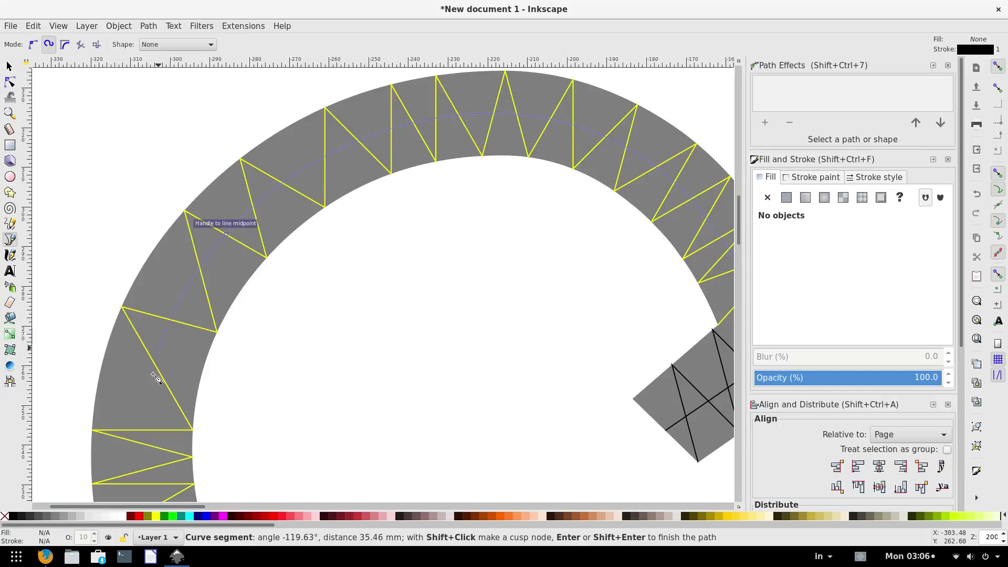
pyautogui.click(143, 431)
pyautogui.scroll(-6, 145, 434)
pyautogui.scroll(-4, 184, 420)
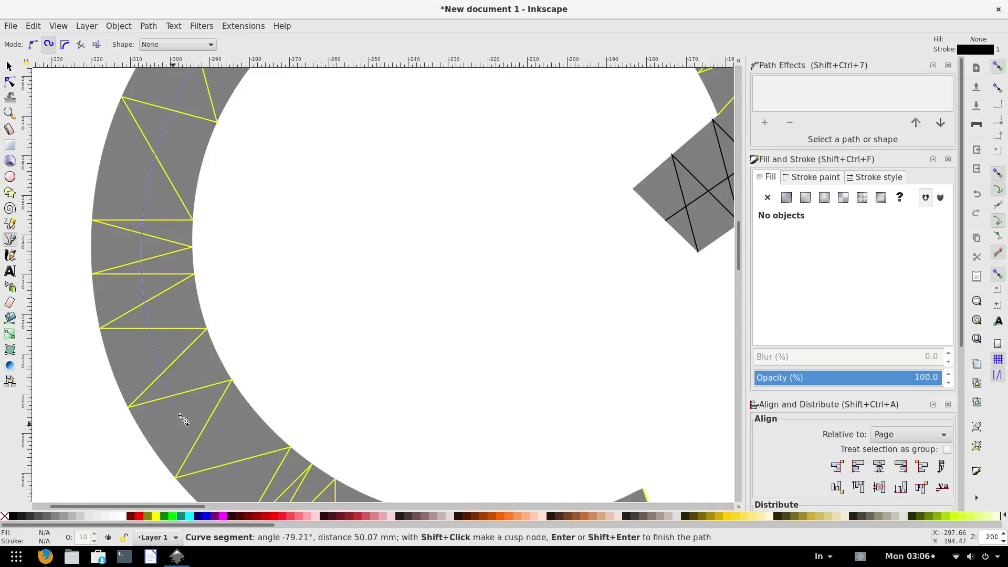
pyautogui.click(204, 430)
pyautogui.scroll(-4, 252, 470)
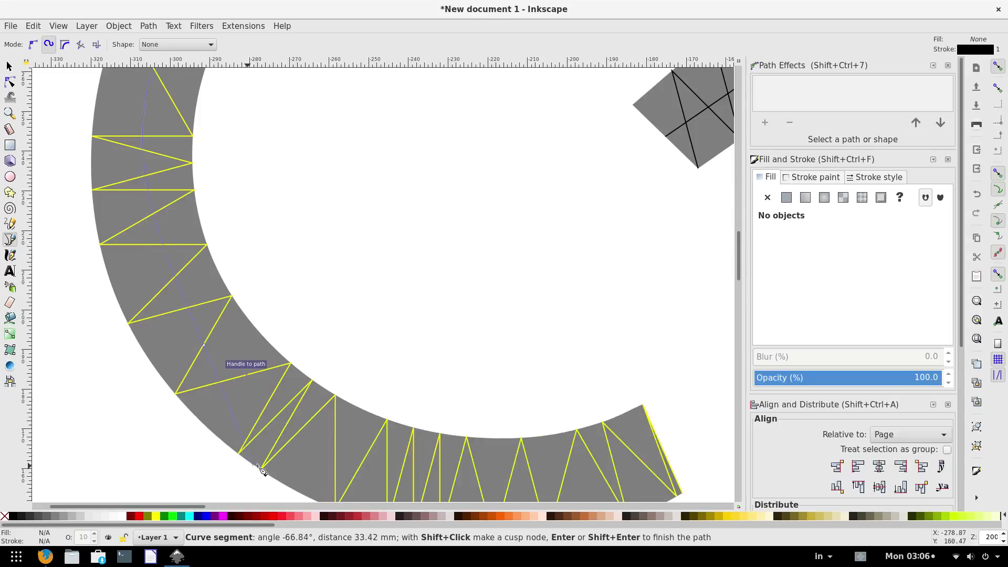
pyautogui.click(338, 459)
pyautogui.scroll(-4, 408, 462)
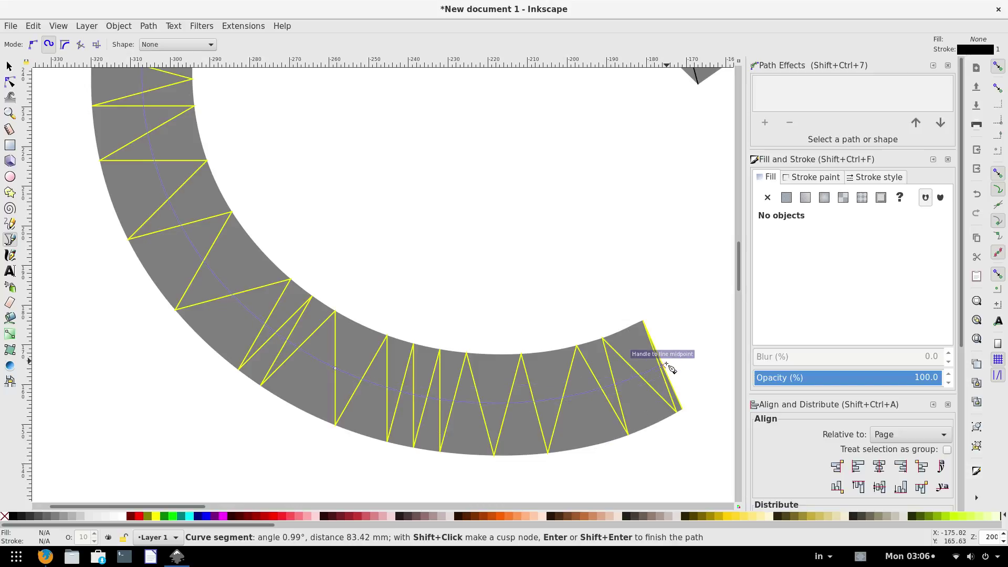
# Finish the arc centerline and give it a lime green stroke.
pyautogui.press('Return')
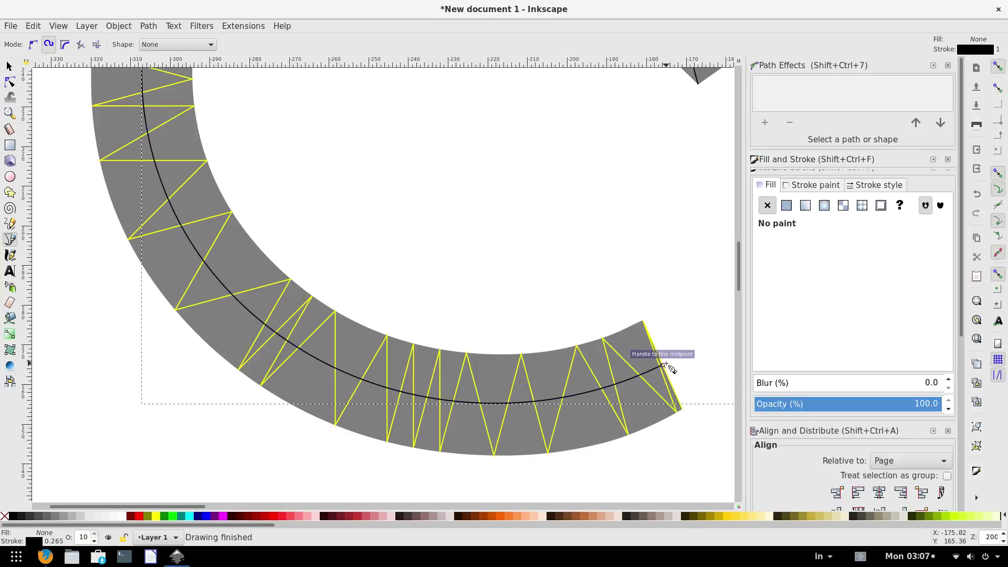
pyautogui.scroll(-5, 665, 363)
pyautogui.scroll(1, 688, 302)
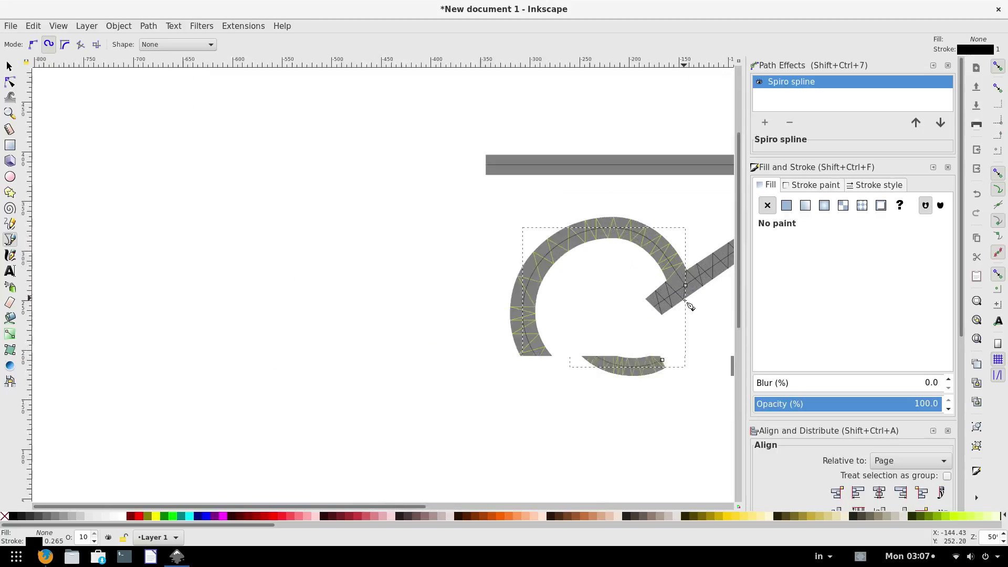
pyautogui.scroll(1, 688, 302)
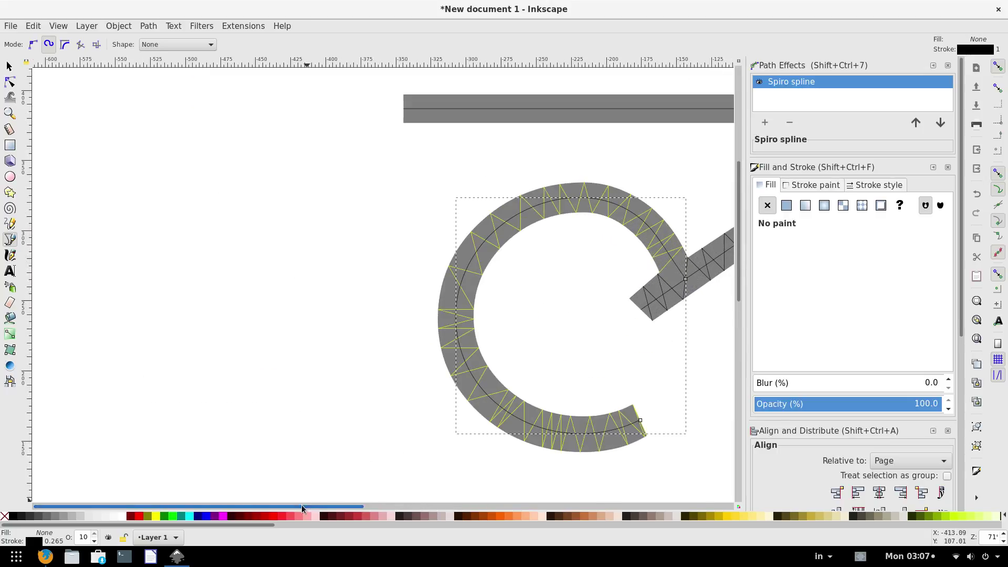
pyautogui.moveTo(308, 506); pyautogui.dragTo(373, 507)
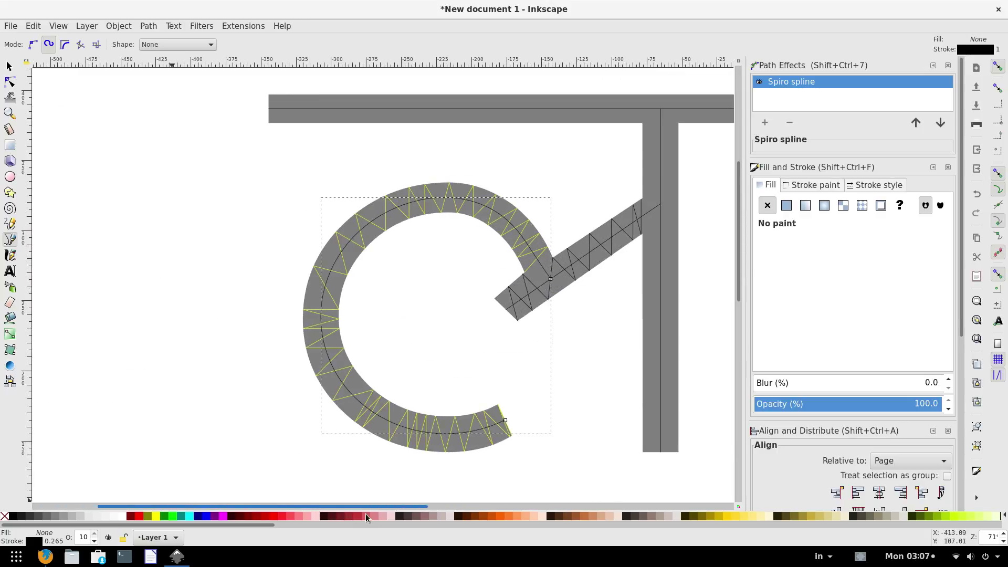
pyautogui.keyDown('shift'); pyautogui.click(170, 516); pyautogui.keyUp('shift')
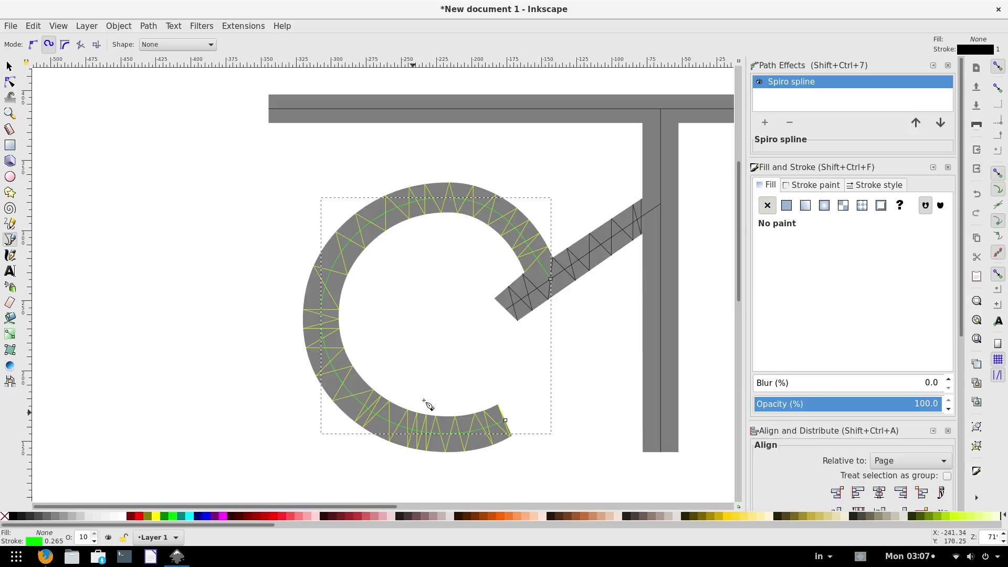
# Stroke the diagonal, vertical stem and top bar centerlines lime green, then deselect.
pyautogui.click(9, 66)
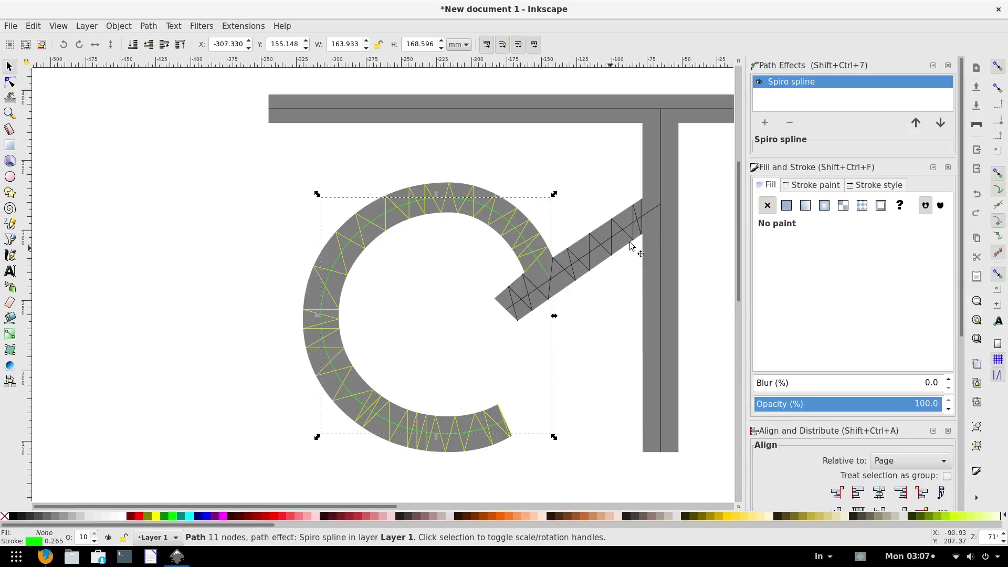
pyautogui.click(655, 214)
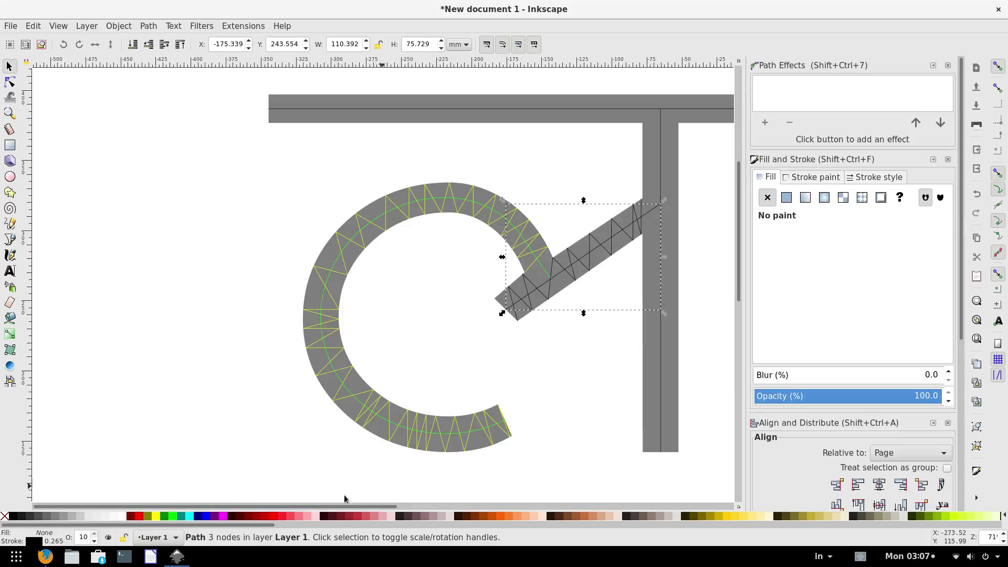
pyautogui.keyDown('shift'); pyautogui.click(170, 522); pyautogui.keyUp('shift')
pyautogui.click(662, 346)
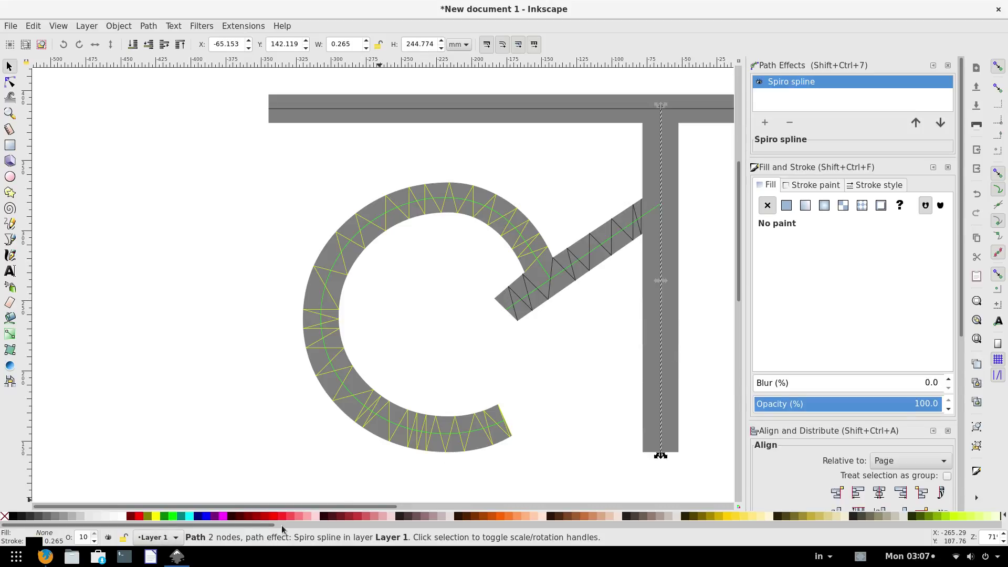
pyautogui.keyDown('shift'); pyautogui.click(172, 517); pyautogui.keyUp('shift')
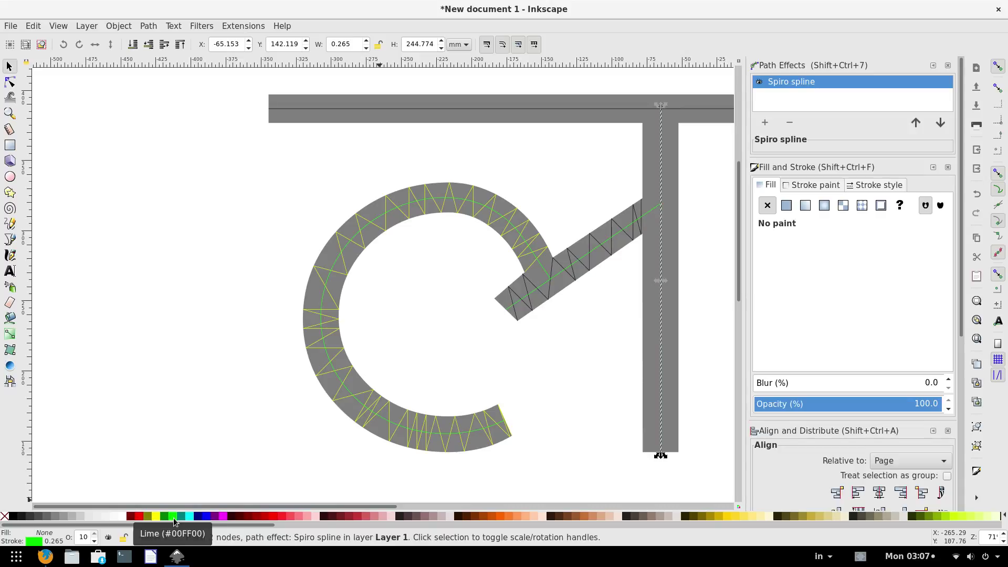
pyautogui.click(433, 108)
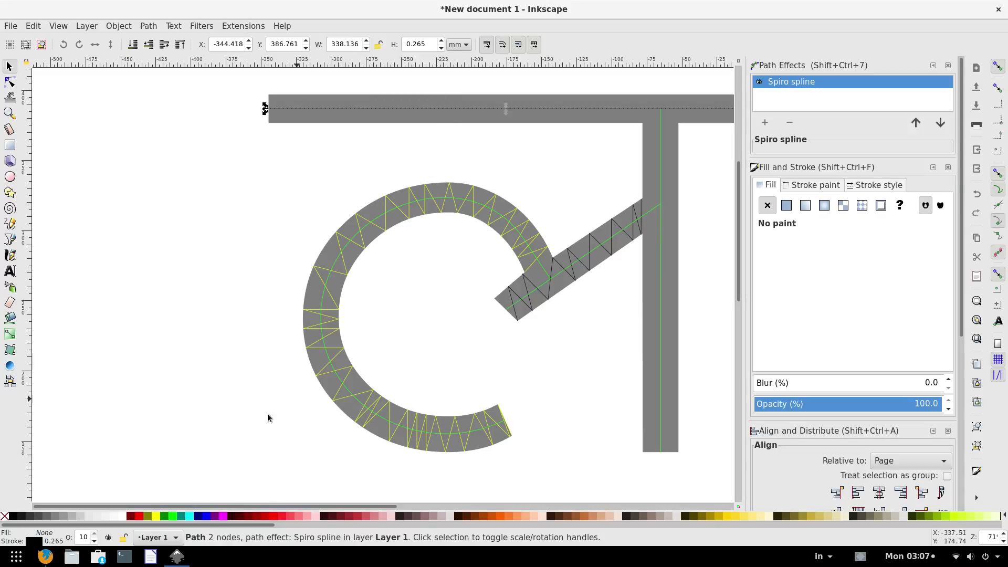
pyautogui.keyDown('shift'); pyautogui.click(171, 516); pyautogui.keyUp('shift')
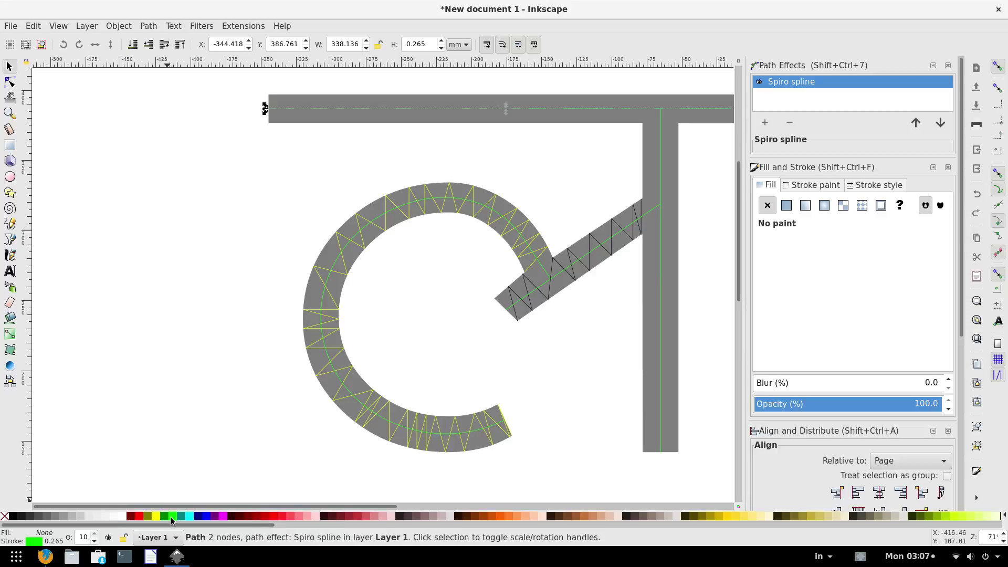
pyautogui.click(279, 150)
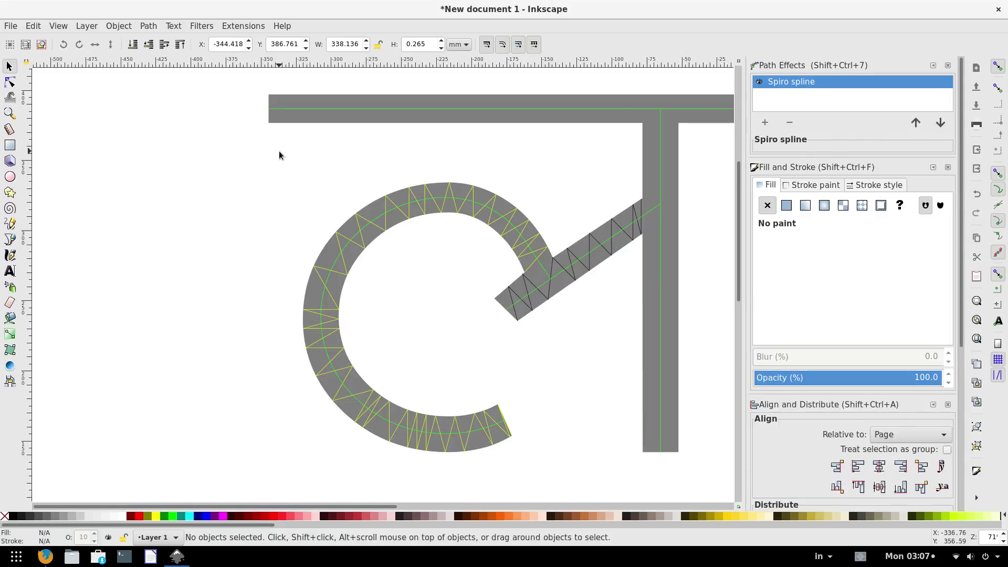
# Group the arc, diagonal, vertical and top horizontal centerlines together.
pyautogui.click(435, 198)
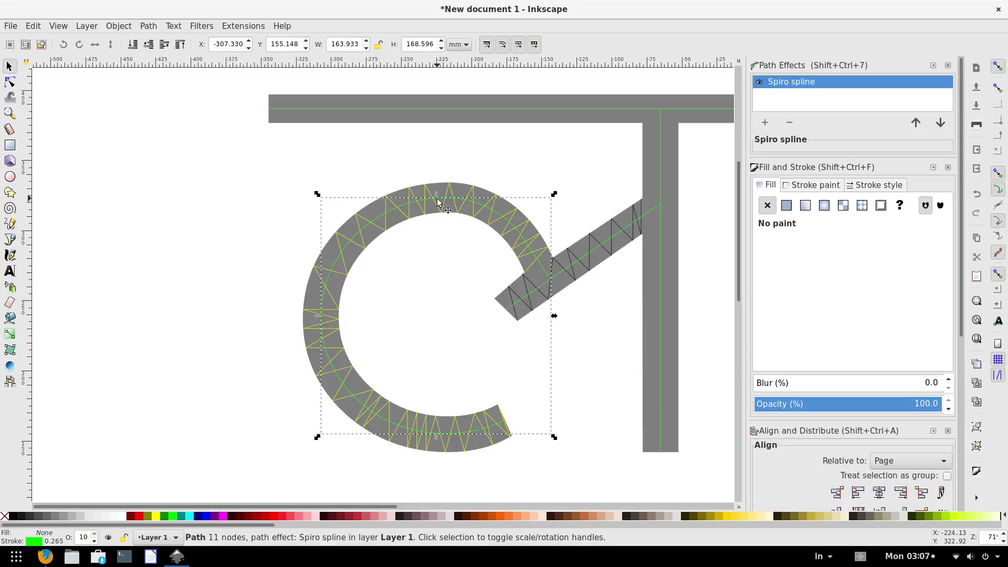
pyautogui.keyDown('shift'); pyautogui.click(586, 257); pyautogui.keyUp('shift')
pyautogui.keyDown('shift'); pyautogui.click(661, 169); pyautogui.keyUp('shift')
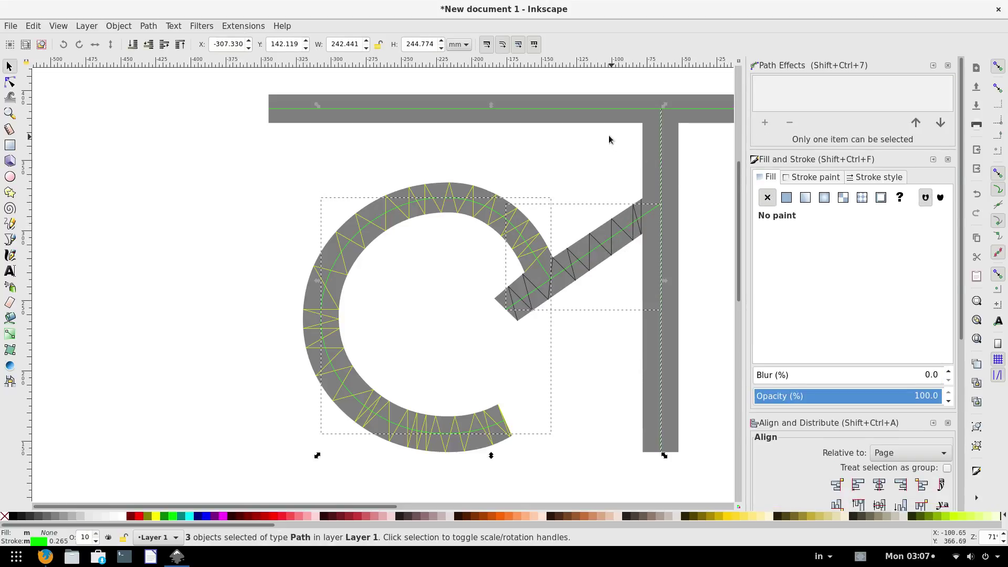
pyautogui.keyDown('shift'); pyautogui.click(588, 108); pyautogui.keyUp('shift')
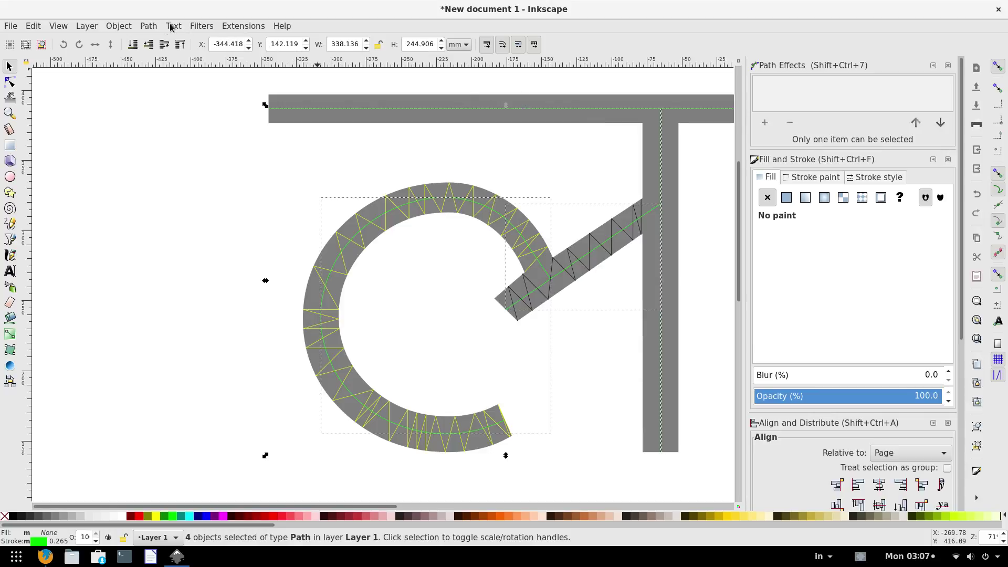
pyautogui.click(149, 27)
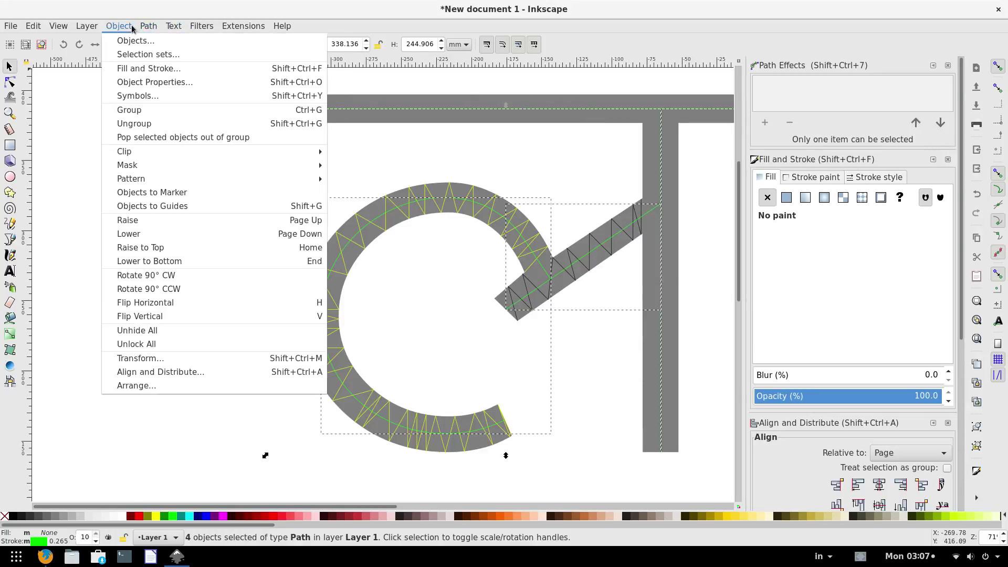
pyautogui.click(131, 110)
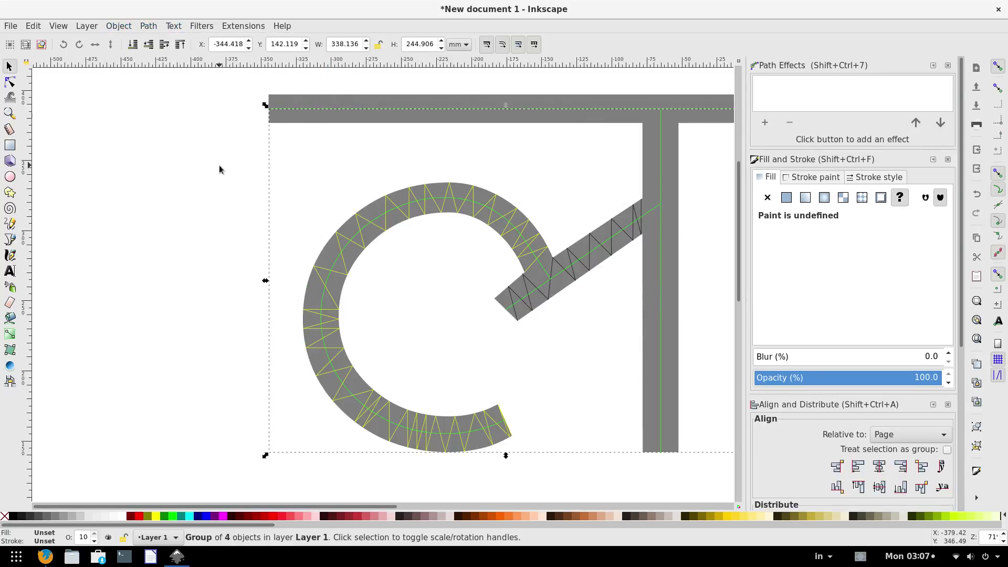
# Move the grouped green centerlines to the right of the grey letter and reselect them.
pyautogui.keyDown('ctrl'); pyautogui.scroll(-3, 220, 169); pyautogui.keyUp('ctrl')
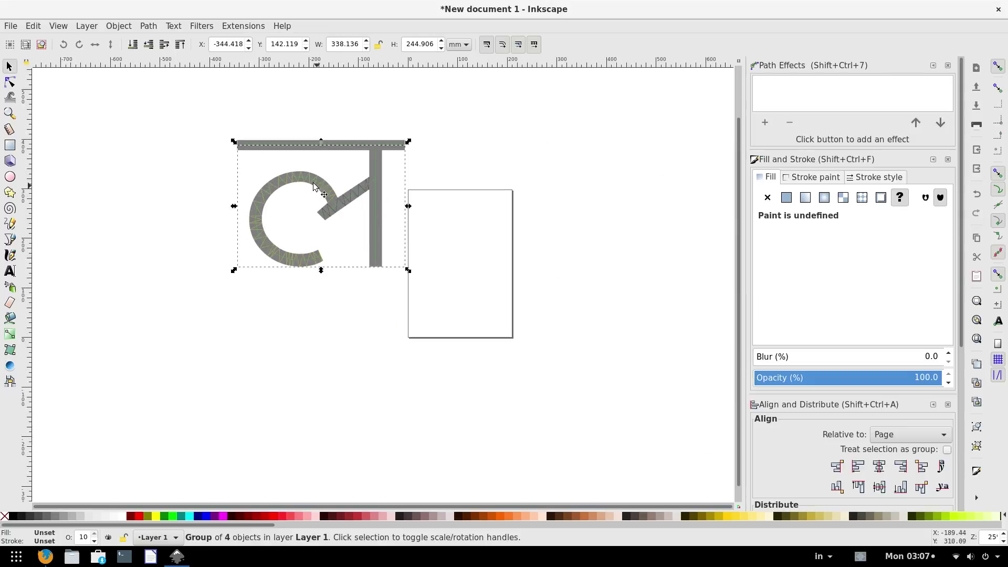
pyautogui.moveTo(306, 149); pyautogui.dragTo(507, 148)
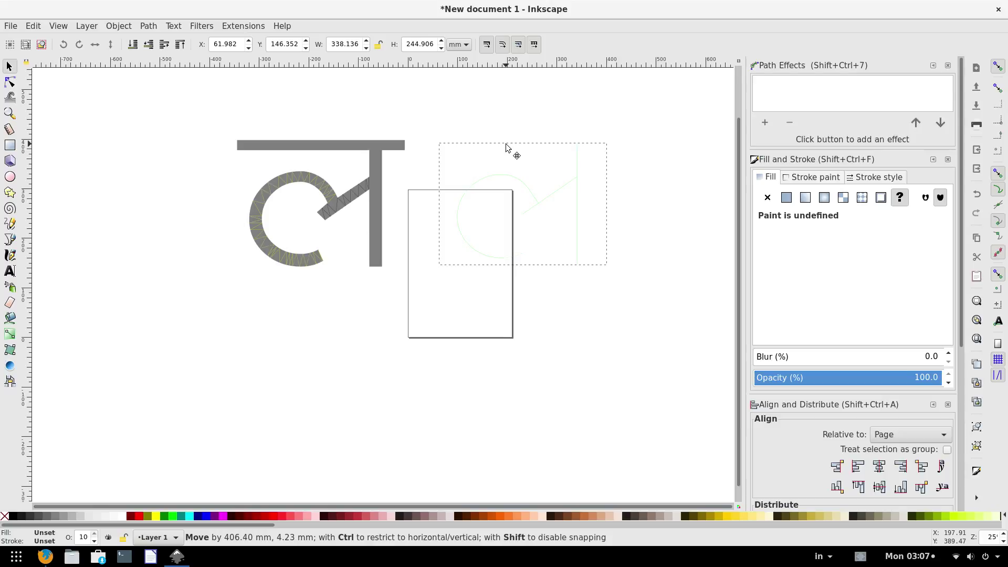
pyautogui.moveTo(507, 148); pyautogui.dragTo(508, 148)
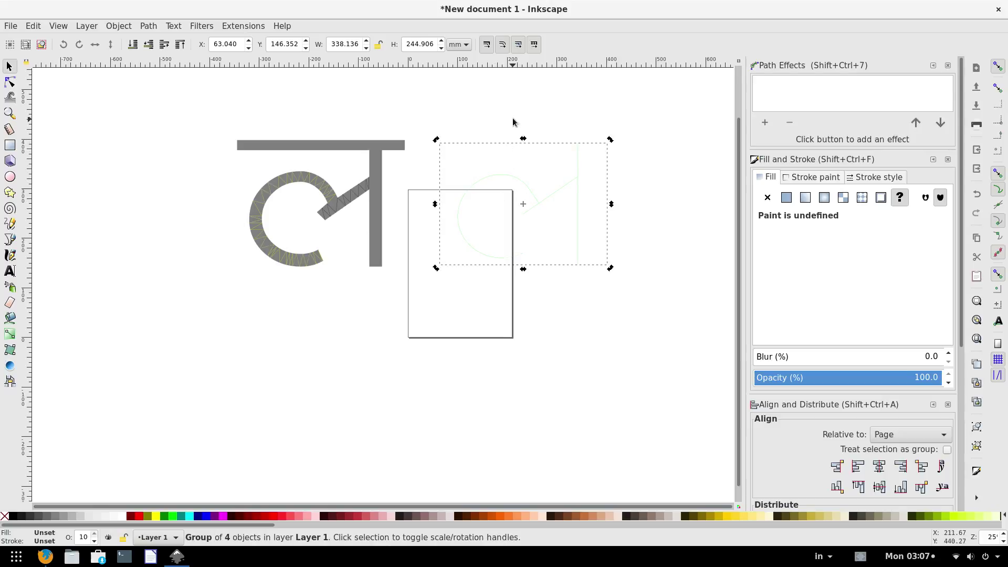
pyautogui.click(490, 109)
pyautogui.click(512, 184)
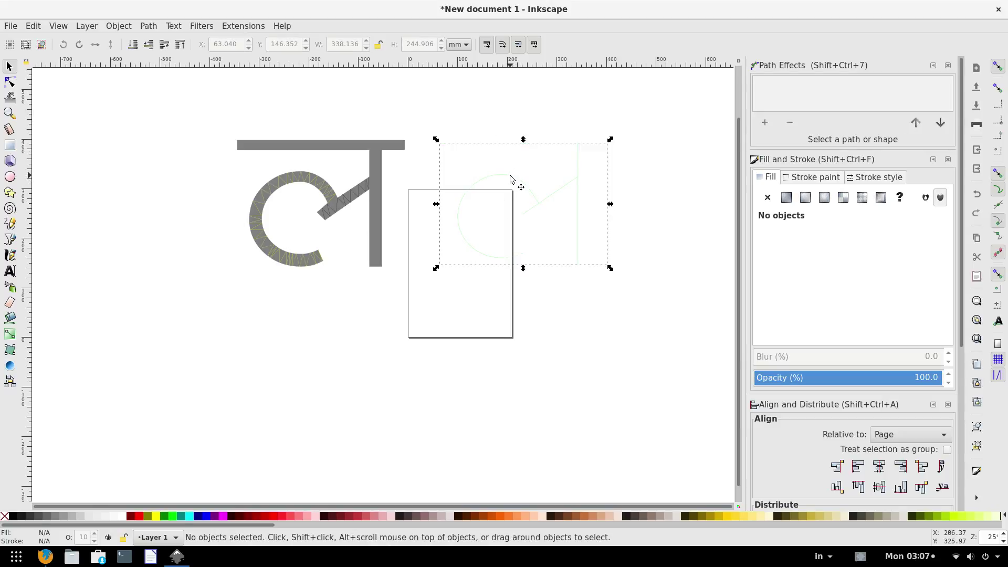
pyautogui.keyDown('ctrl'); pyautogui.scroll(2, 266, 121); pyautogui.keyUp('ctrl')
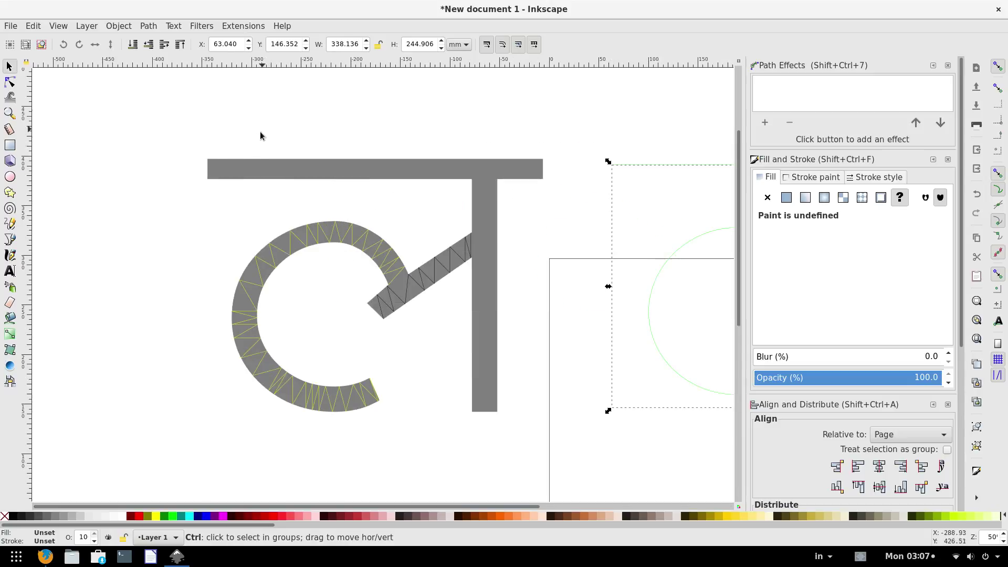
# Measure the grey letter's top bar thickness, about 20.33 mm.
pyautogui.click(9, 129)
pyautogui.moveTo(251, 179); pyautogui.dragTo(306, 249)
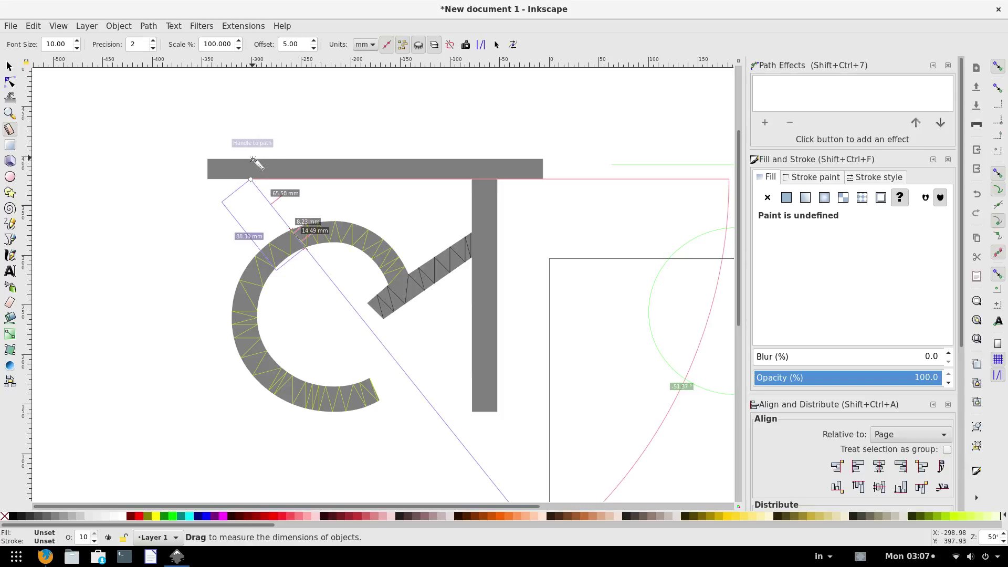
pyautogui.moveTo(252, 159); pyautogui.dragTo(252, 181)
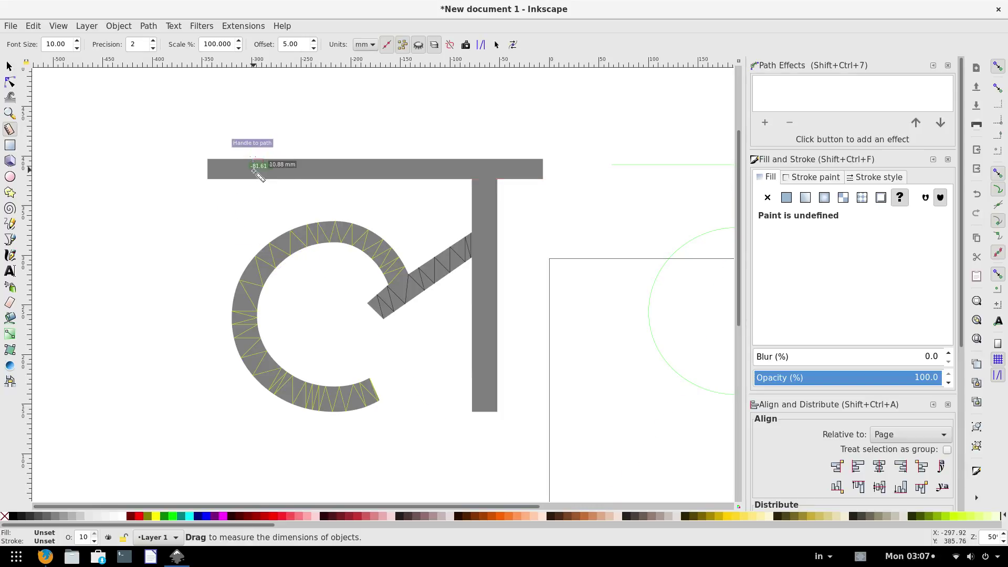
pyautogui.moveTo(252, 182); pyautogui.dragTo(253, 181)
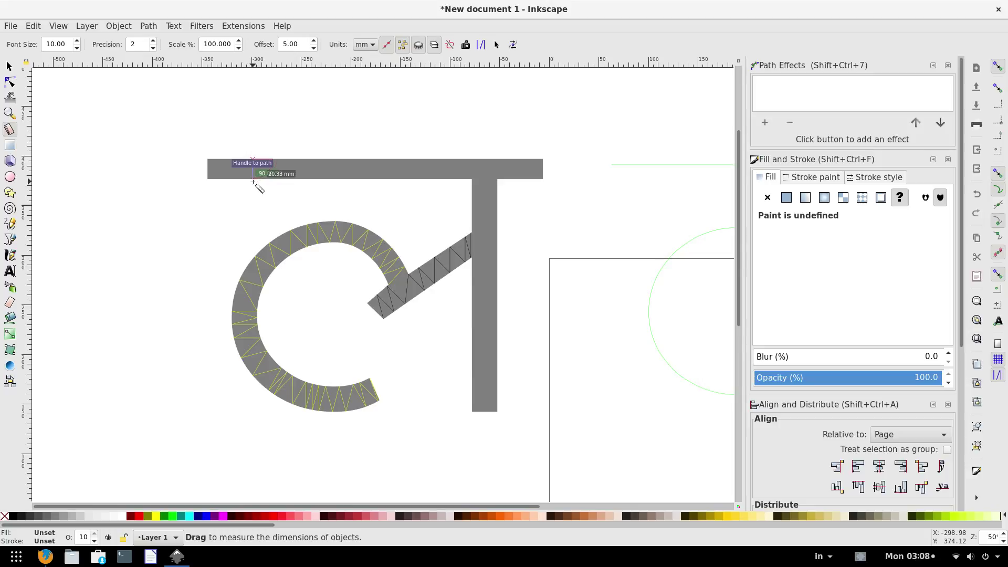
pyautogui.scroll(3, 254, 178)
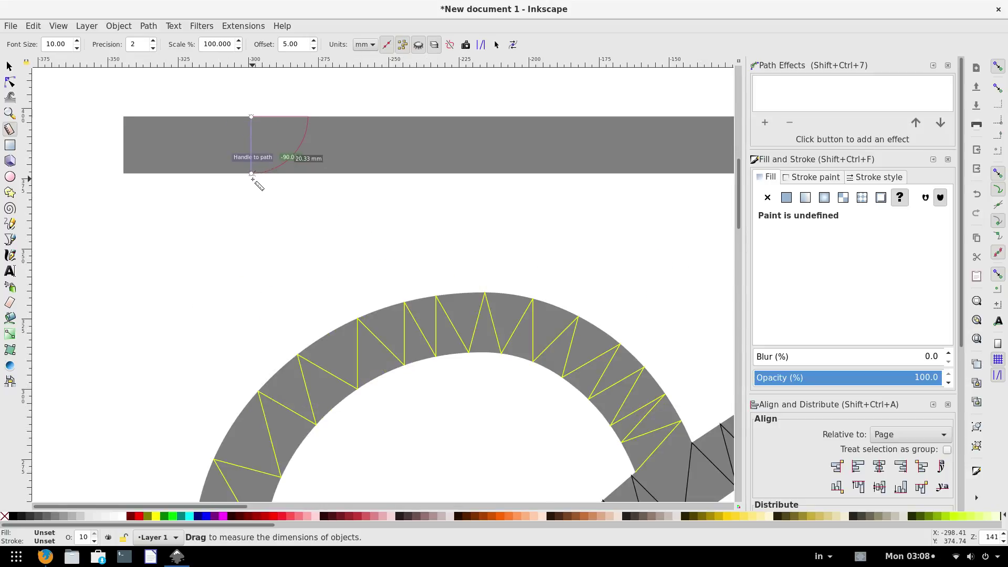
pyautogui.scroll(-3, 259, 191)
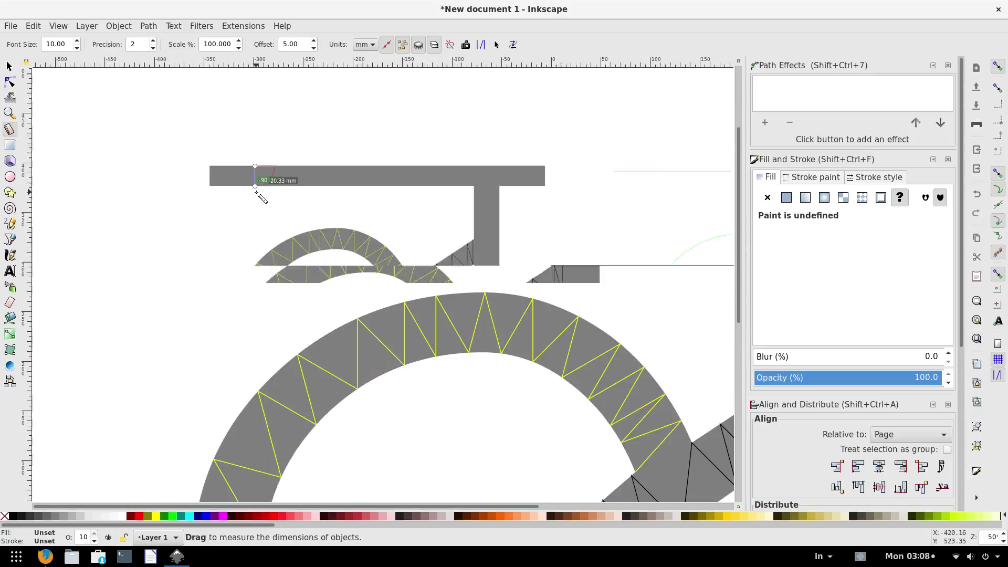
pyautogui.scroll(-1, 259, 191)
pyautogui.click(9, 66)
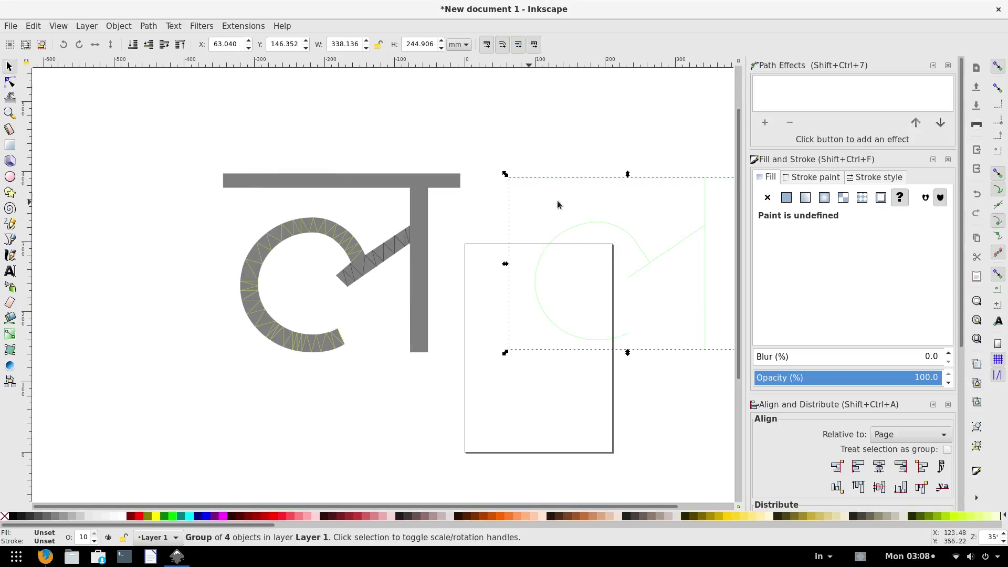
# Set the green group's stroke width to 20 mm and place it beside the original letter.
pyautogui.click(877, 179)
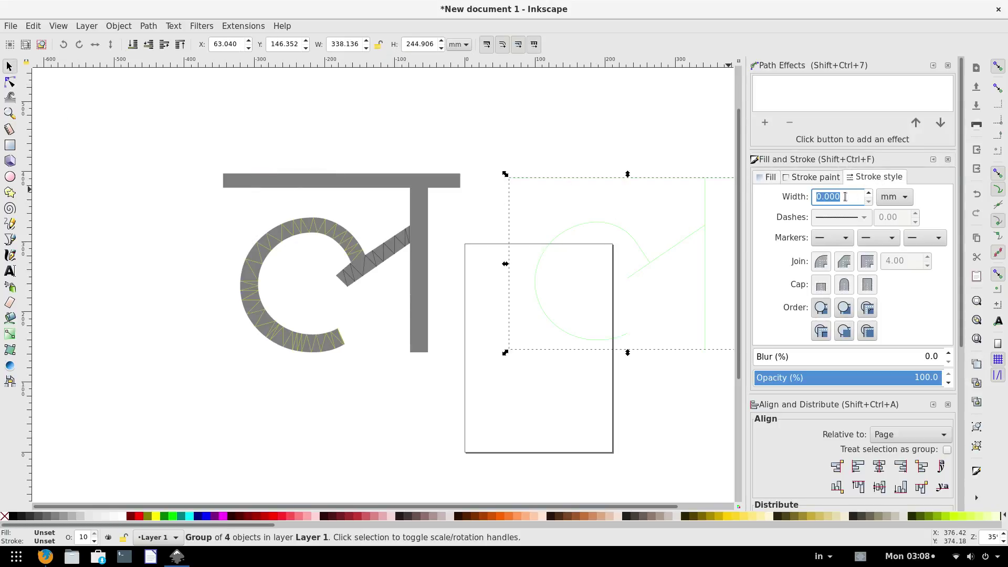
pyautogui.write('23')
pyautogui.click(10, 129)
pyautogui.moveTo(255, 173); pyautogui.dragTo(255, 188)
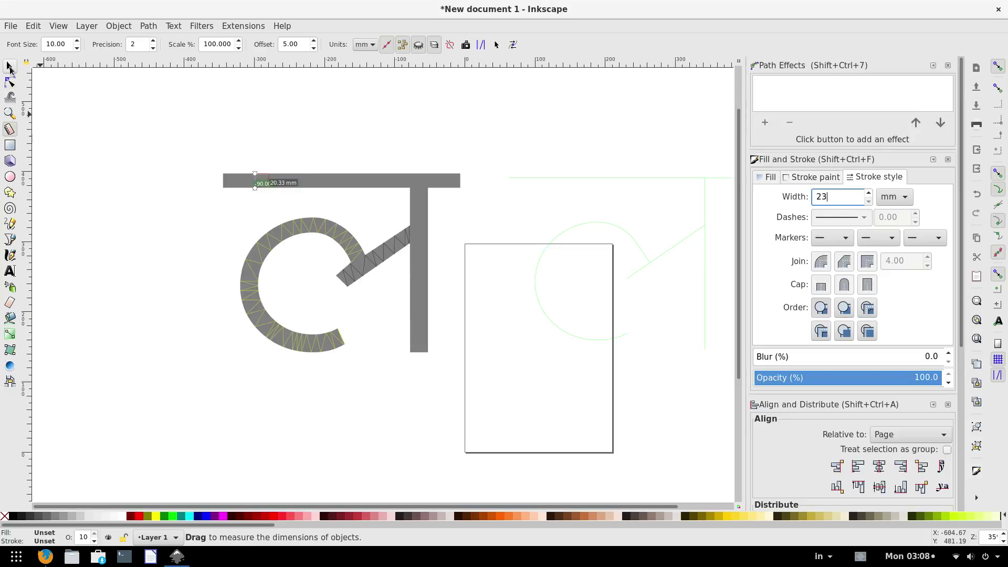
pyautogui.click(9, 67)
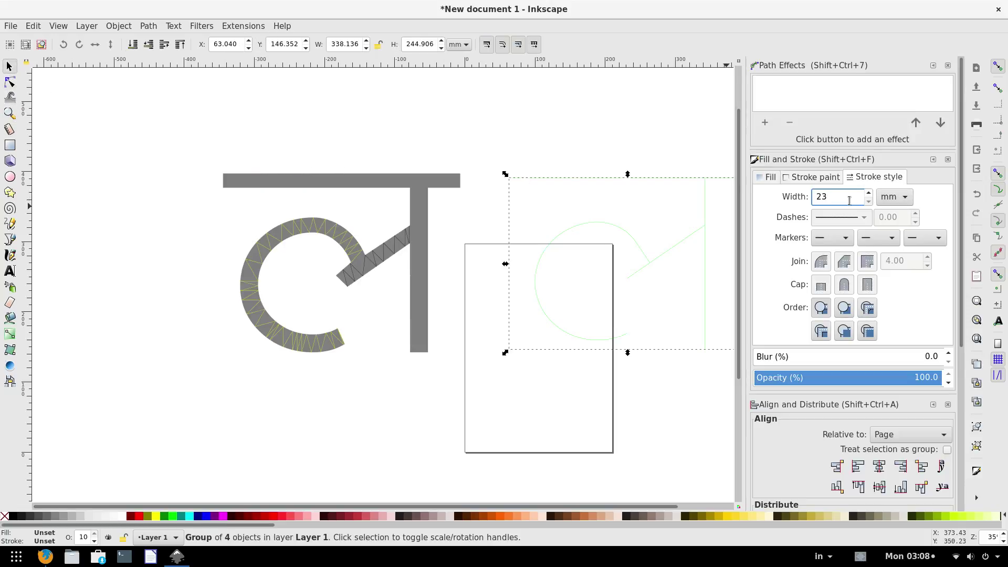
pyautogui.write('0.33')
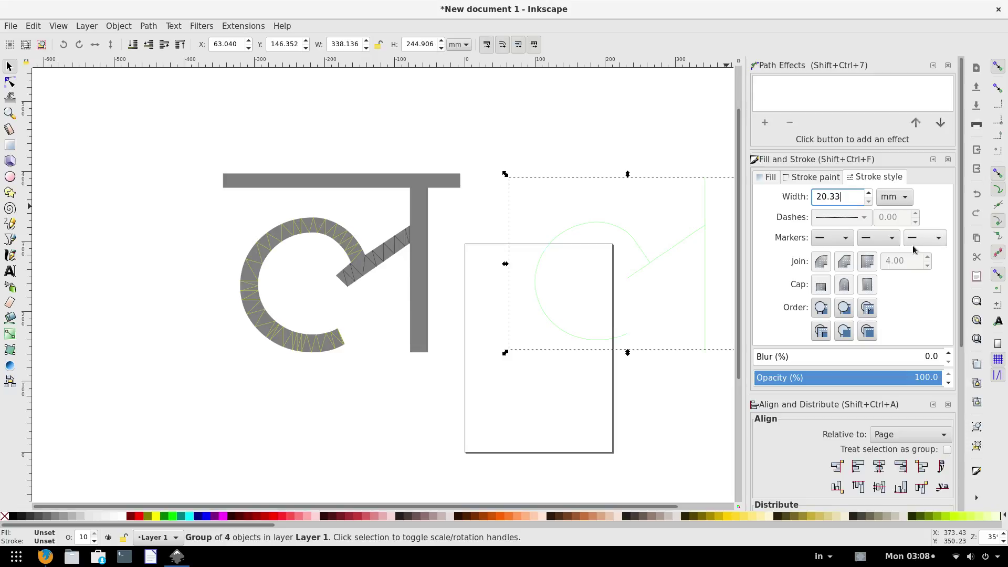
pyautogui.press('Return')
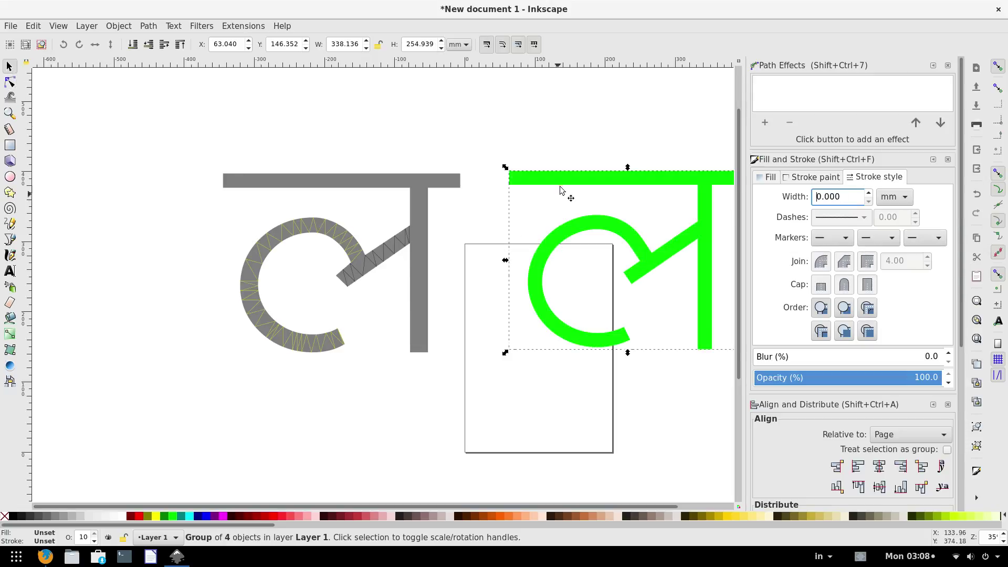
pyautogui.moveTo(549, 189)
pyautogui.mouseDown()
pyautogui.moveTo(273, 194)
pyautogui.moveTo(273, 182)
pyautogui.mouseUp()
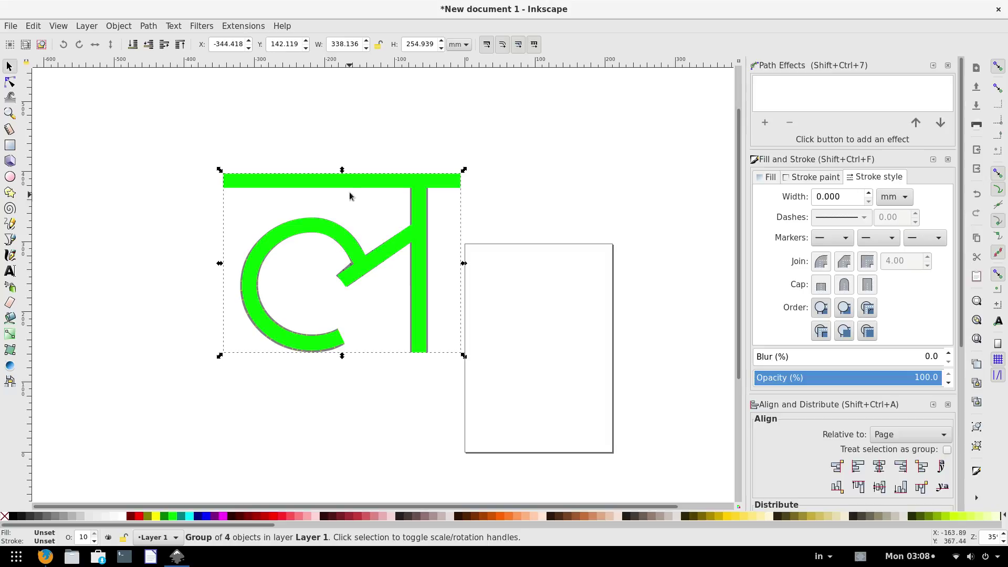
pyautogui.moveTo(338, 183); pyautogui.dragTo(579, 183)
# Make the thick copy's stroke black and remove its fill.
pyautogui.click(507, 145)
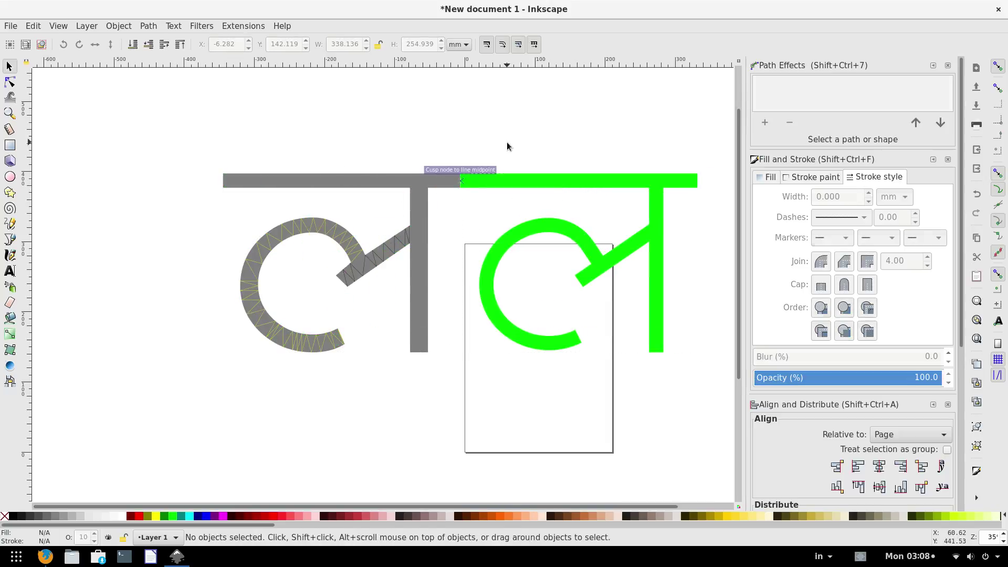
pyautogui.click(511, 242)
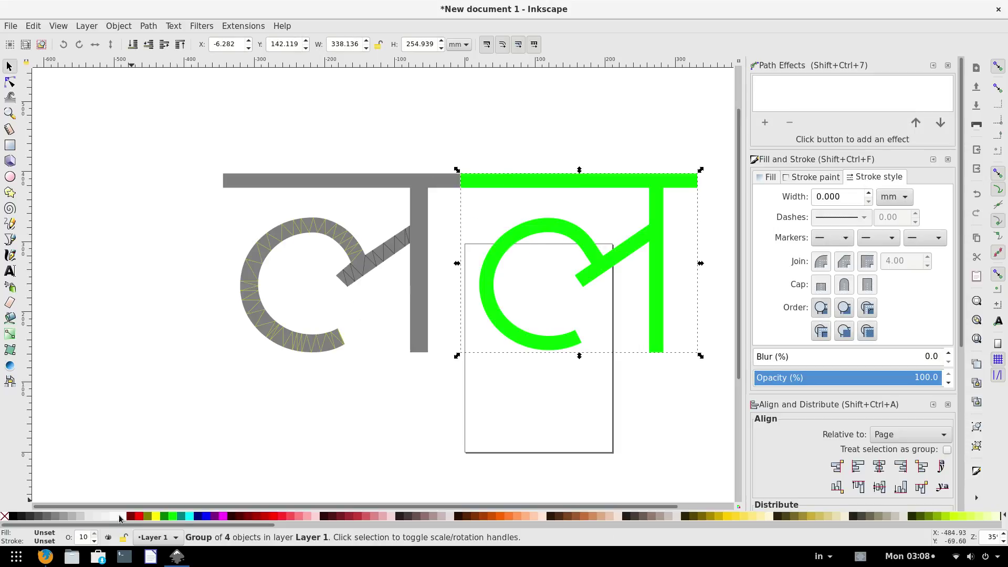
pyautogui.click(13, 517)
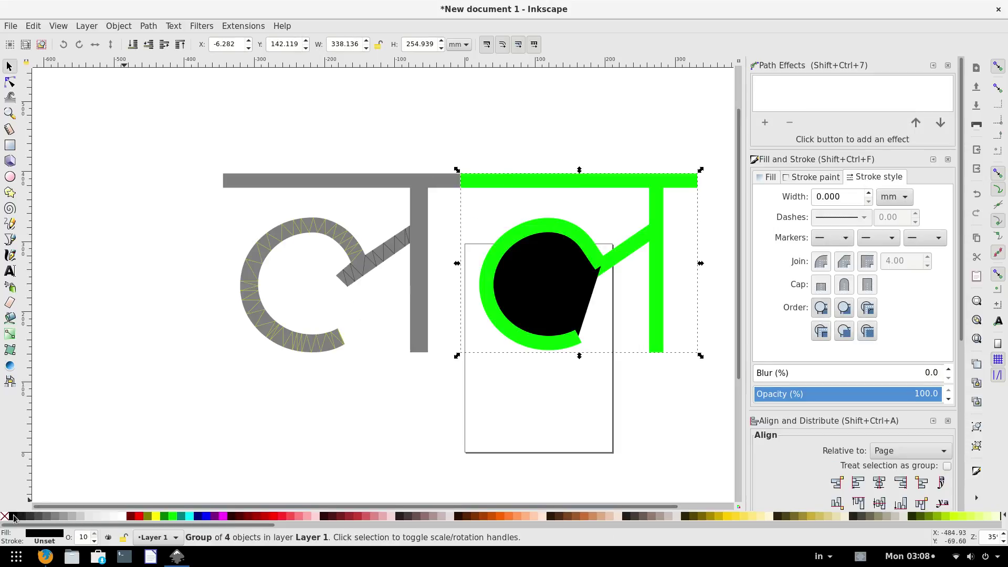
pyautogui.keyDown('shift'); pyautogui.click(13, 517); pyautogui.keyUp('shift')
pyautogui.click(4, 516)
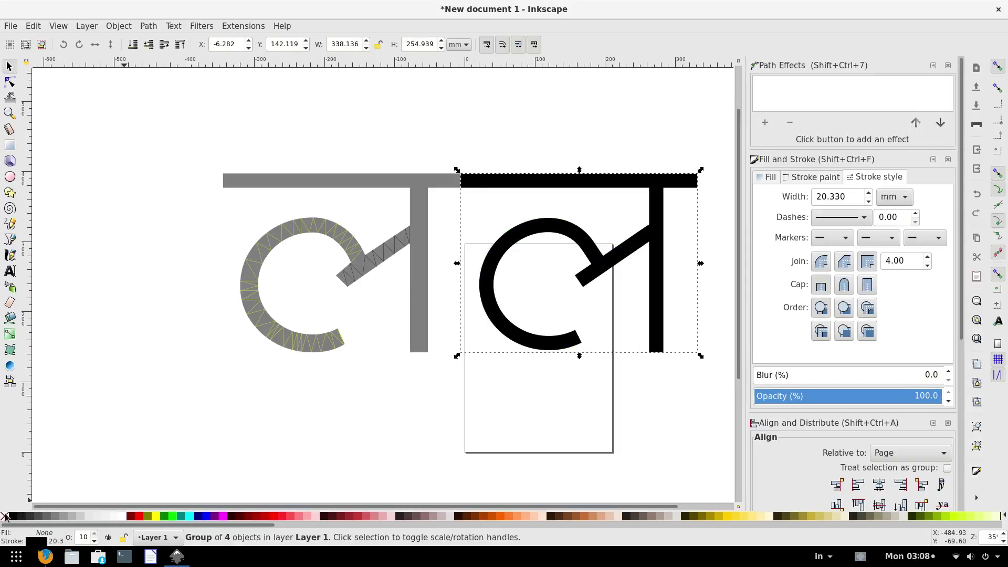
pyautogui.click(244, 443)
# Give the grey letter group a black stroke and restore its opacity to 100.
pyautogui.click(423, 206)
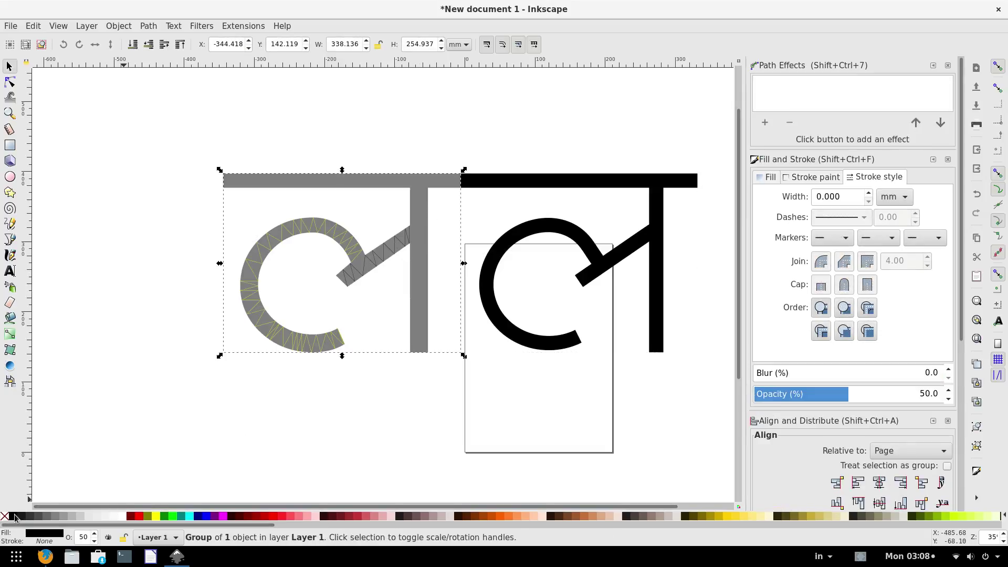
pyautogui.keyDown('shift'); pyautogui.click(14, 518); pyautogui.keyUp('shift')
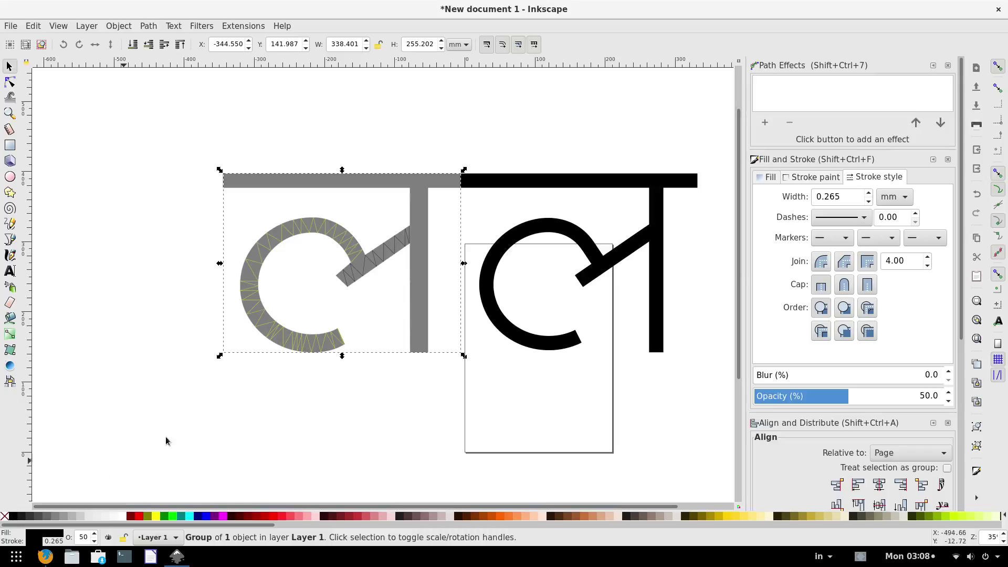
pyautogui.click(424, 307)
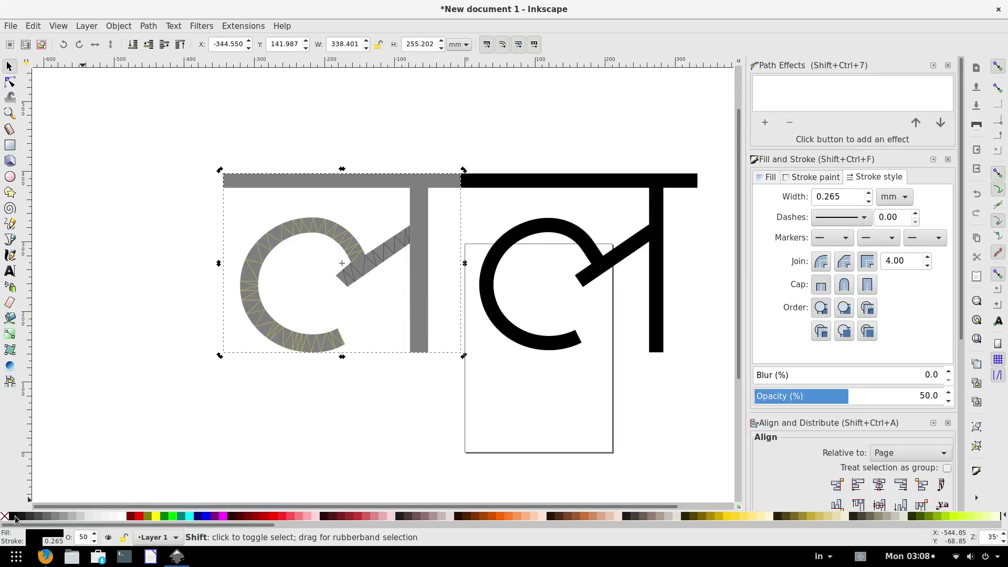
pyautogui.click(434, 330)
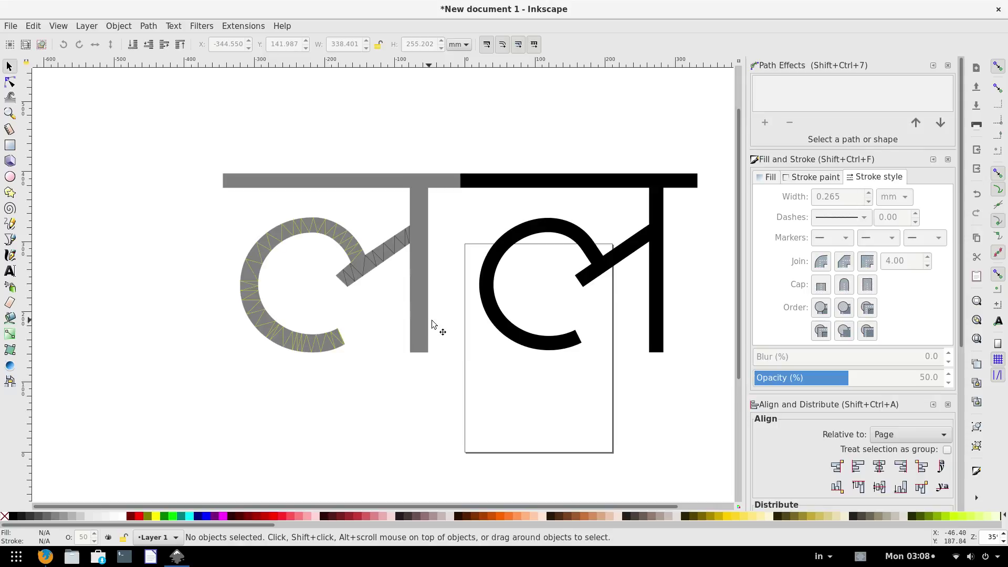
pyautogui.click(404, 329)
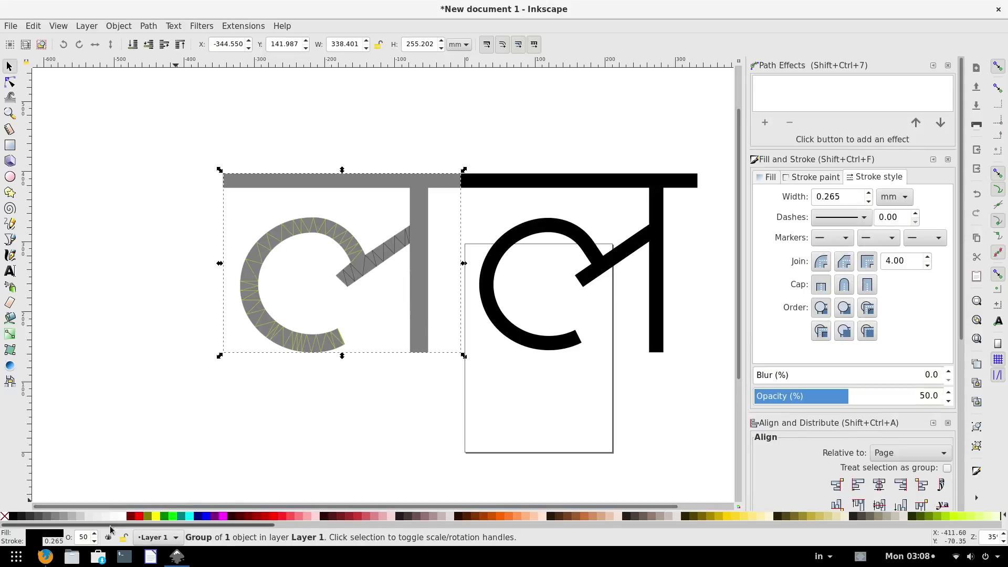
pyautogui.doubleClick(81, 537)
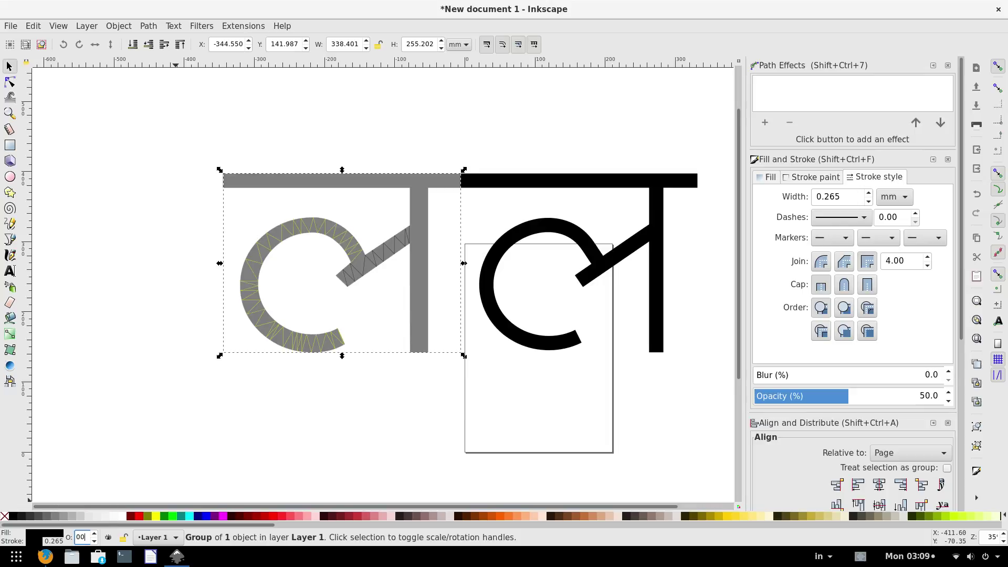
pyautogui.press('Return')
# Set the right letter copy's stroke width to 21 mm.
pyautogui.click(351, 444)
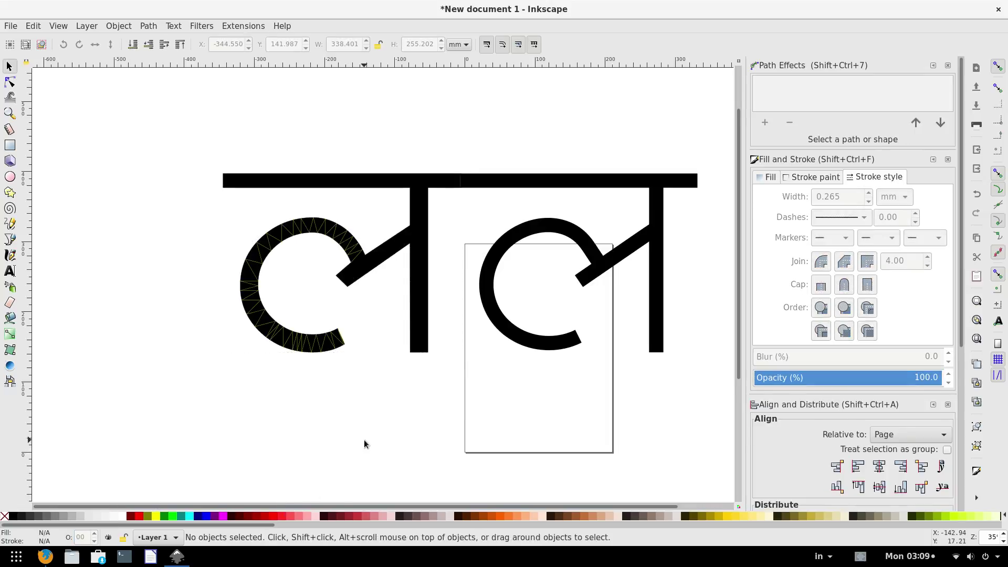
pyautogui.click(564, 185)
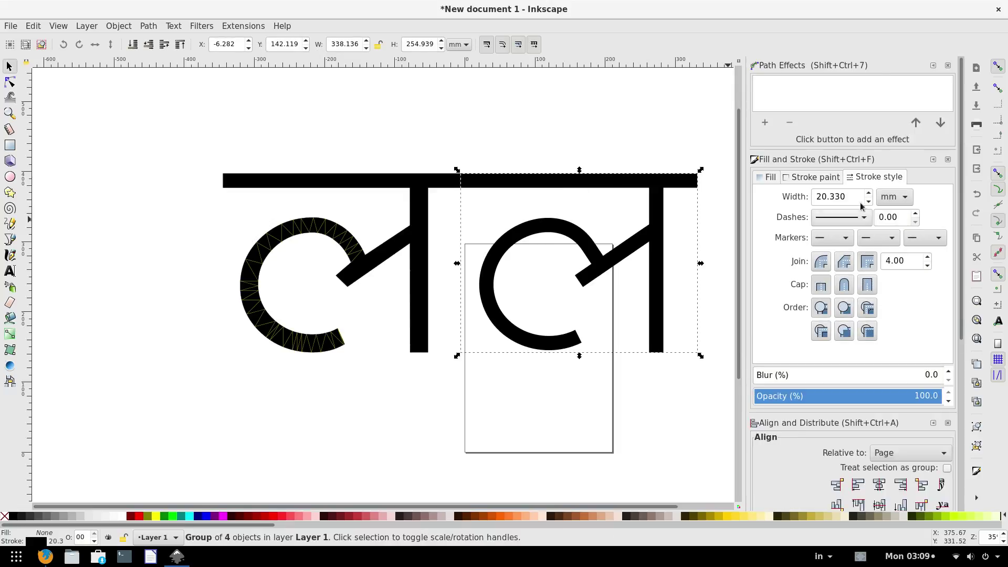
pyautogui.click(841, 196)
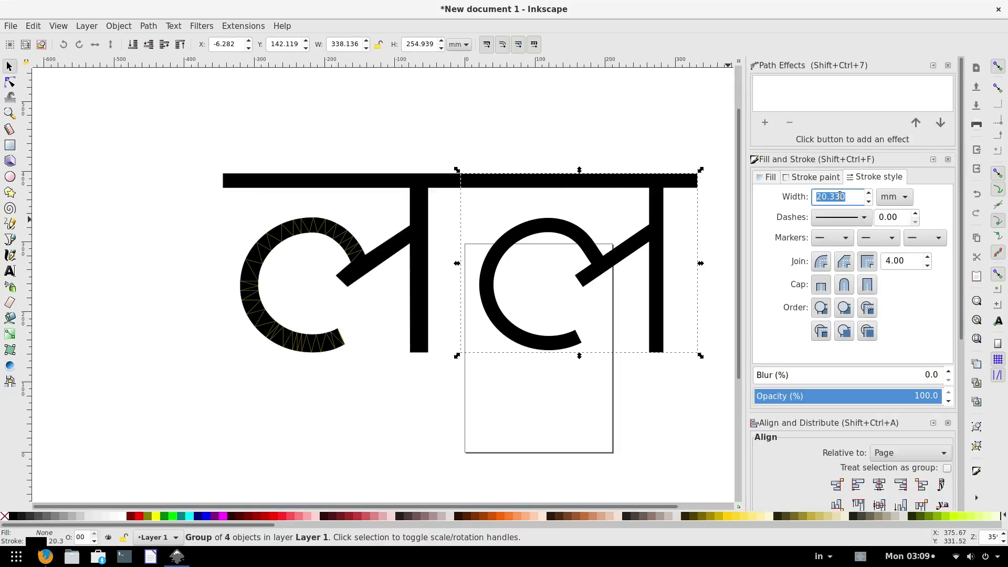
pyautogui.write('21')
pyautogui.press('Return')
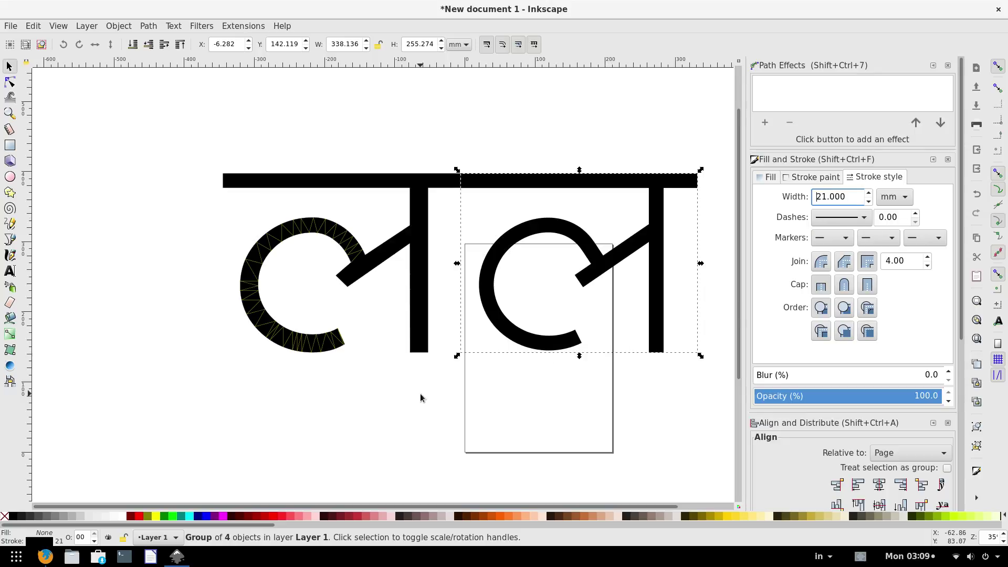
# Colour the right copy's stroke green.
pyautogui.click(525, 313)
pyautogui.click(509, 324)
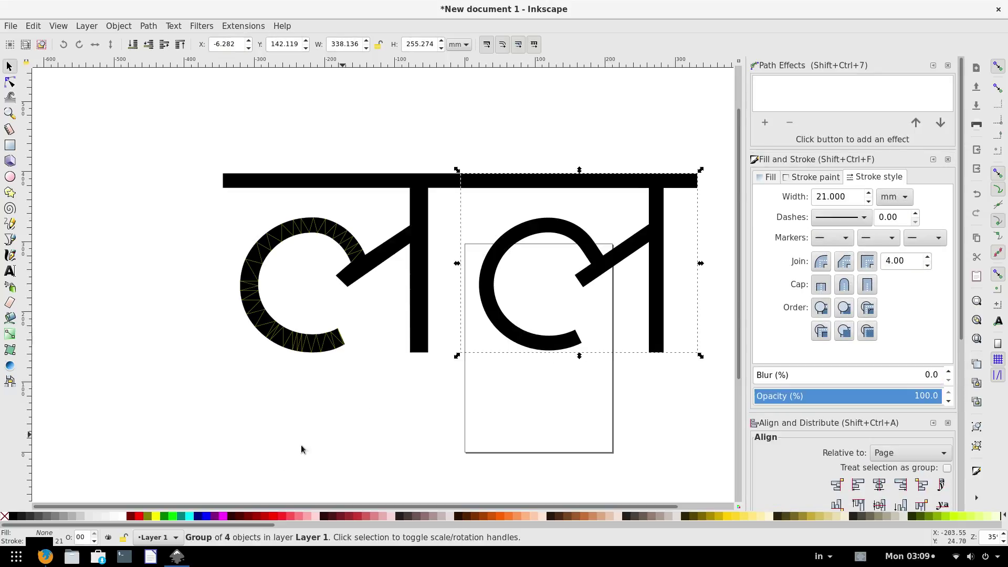
pyautogui.keyDown('shift'); pyautogui.click(167, 518); pyautogui.keyUp('shift')
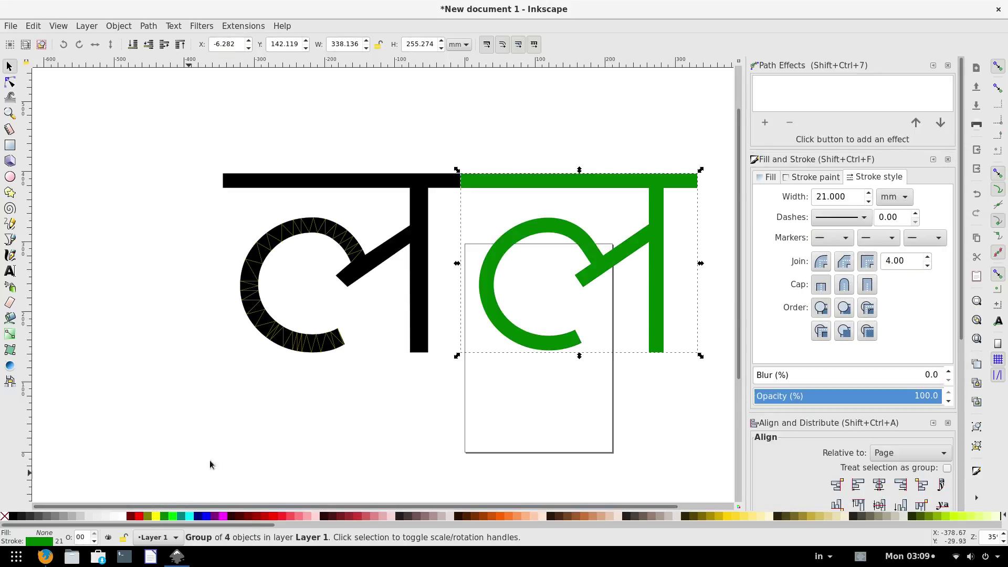
pyautogui.click(254, 415)
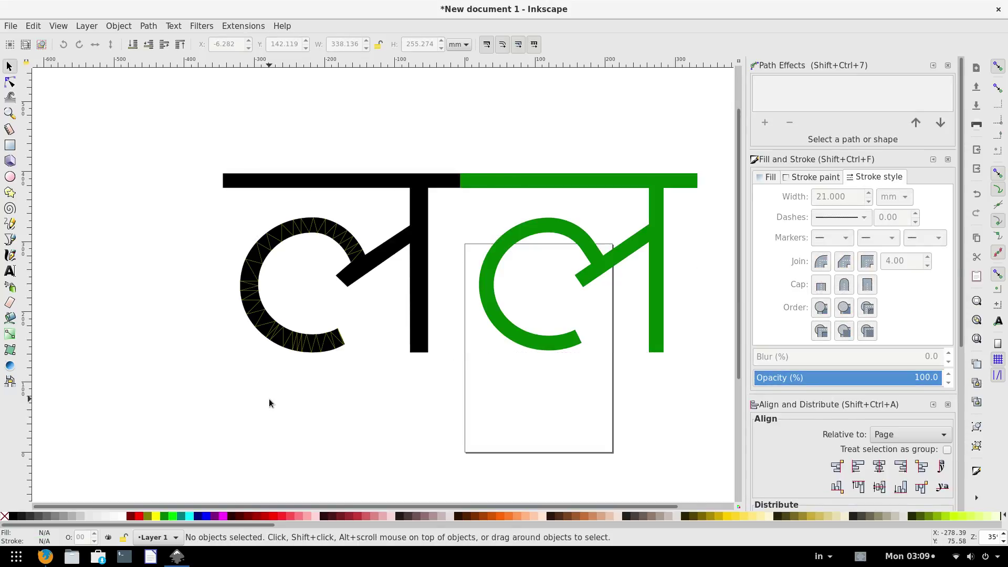